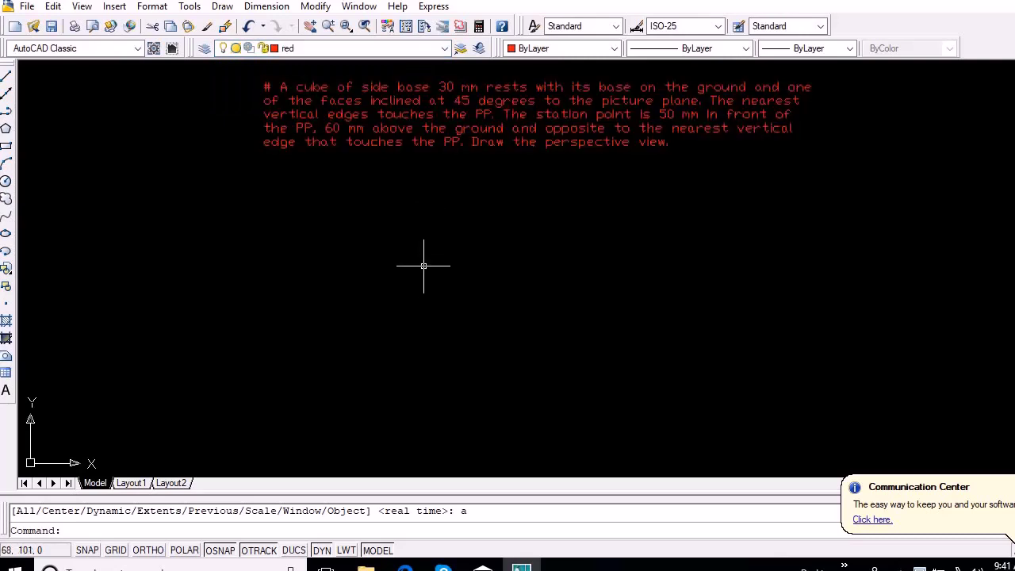
Draw a long horizontal line below the problem text, constrained with Ortho.
type("l")
key("Return")
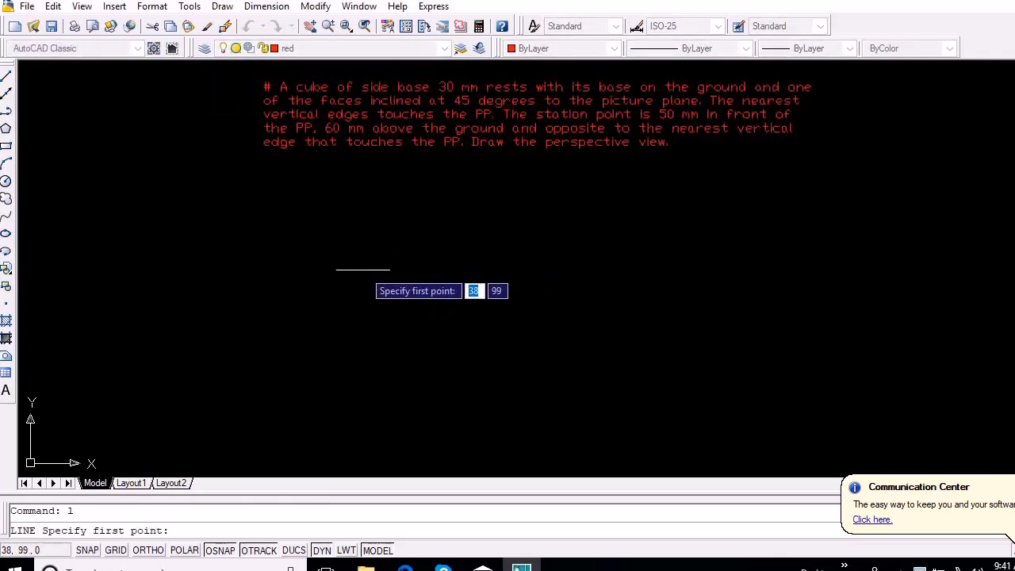
left_click(363, 269)
key("F8")
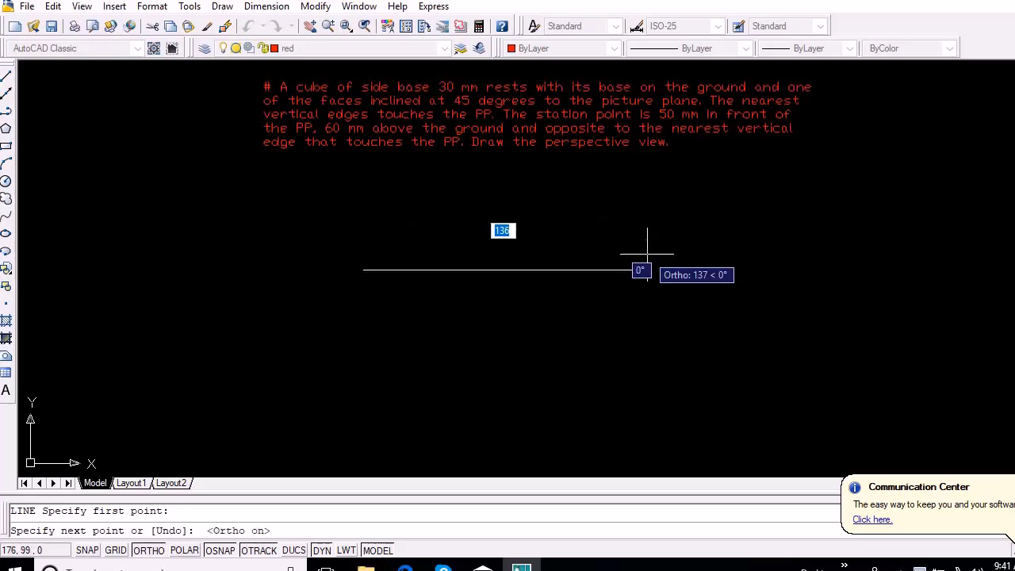
left_click(685, 269)
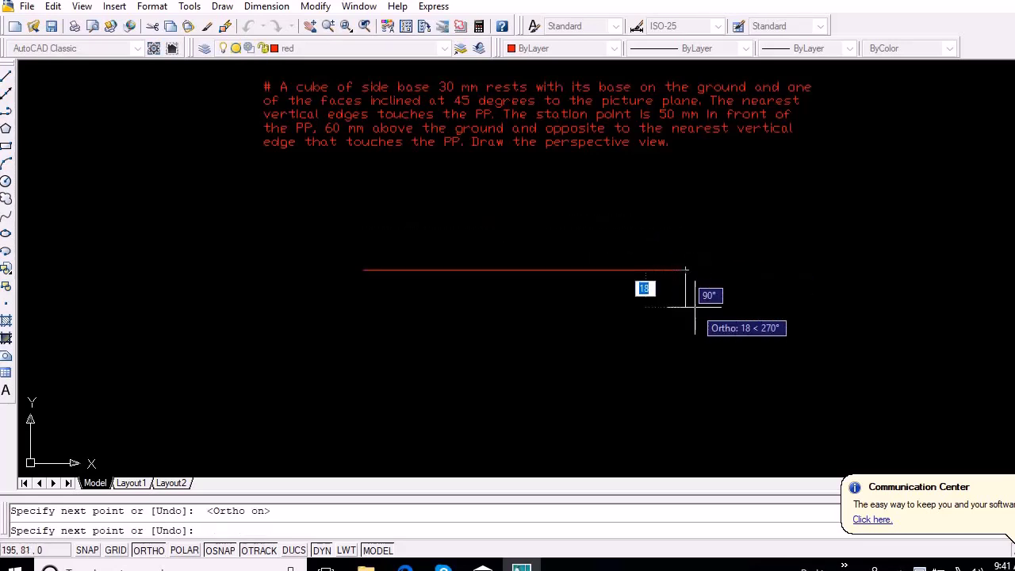
key("Return")
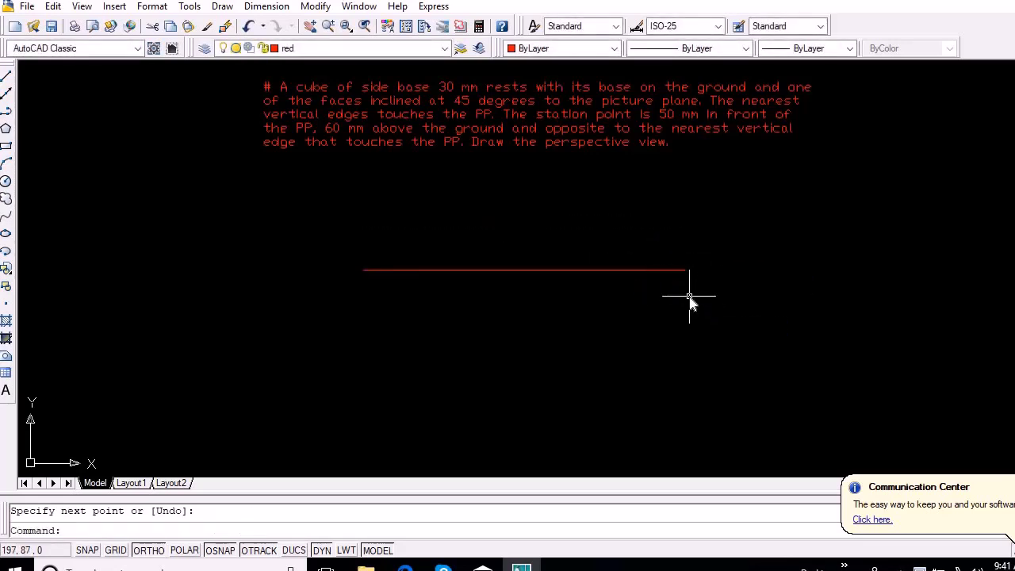
Copy the horizontal line straight down from its left endpoint at distances of 50 mm and 110 mm.
type("copy")
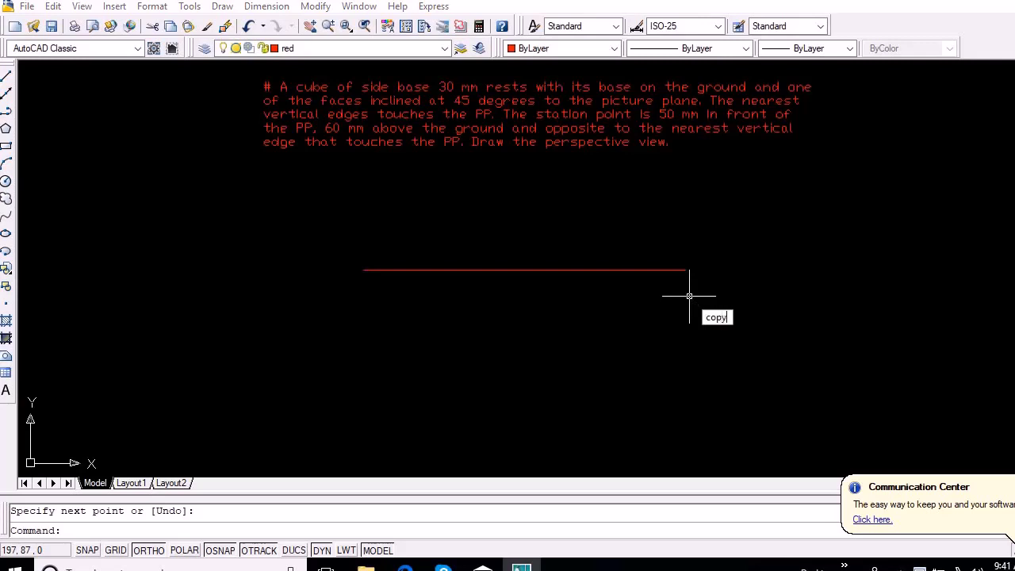
key("Return")
left_click(650, 269)
left_click(650, 269)
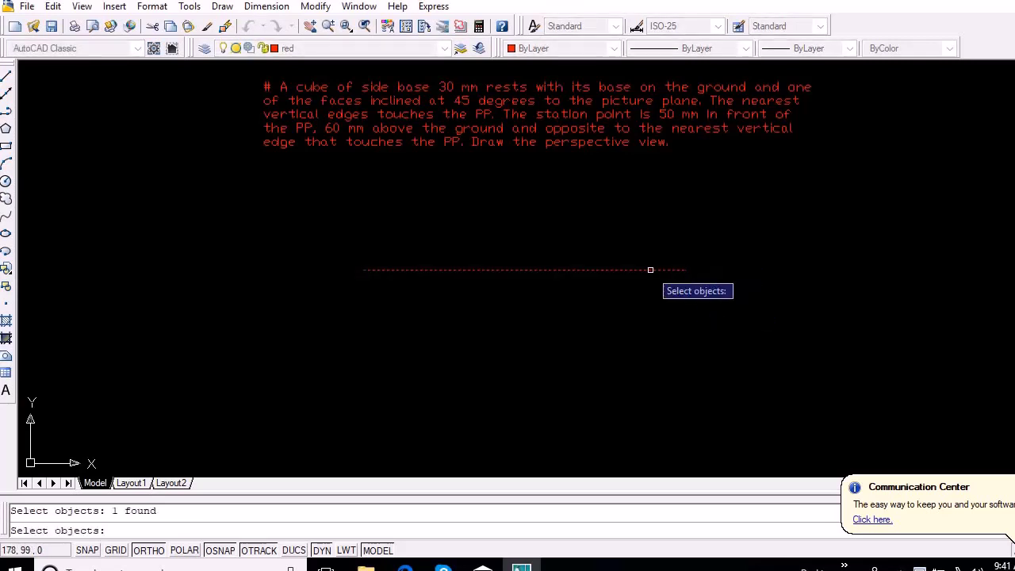
key("Return")
left_click(363, 270)
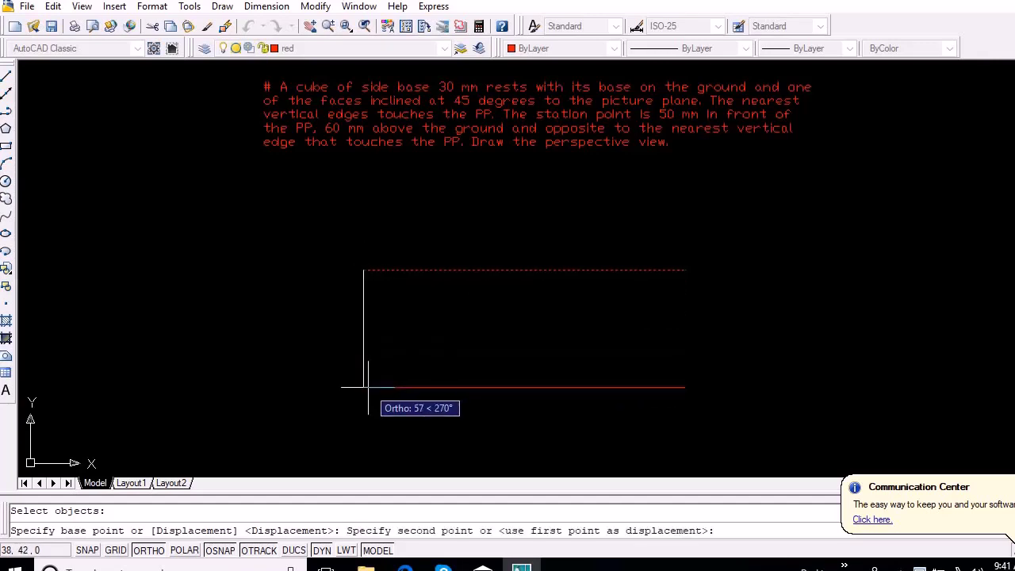
type("50")
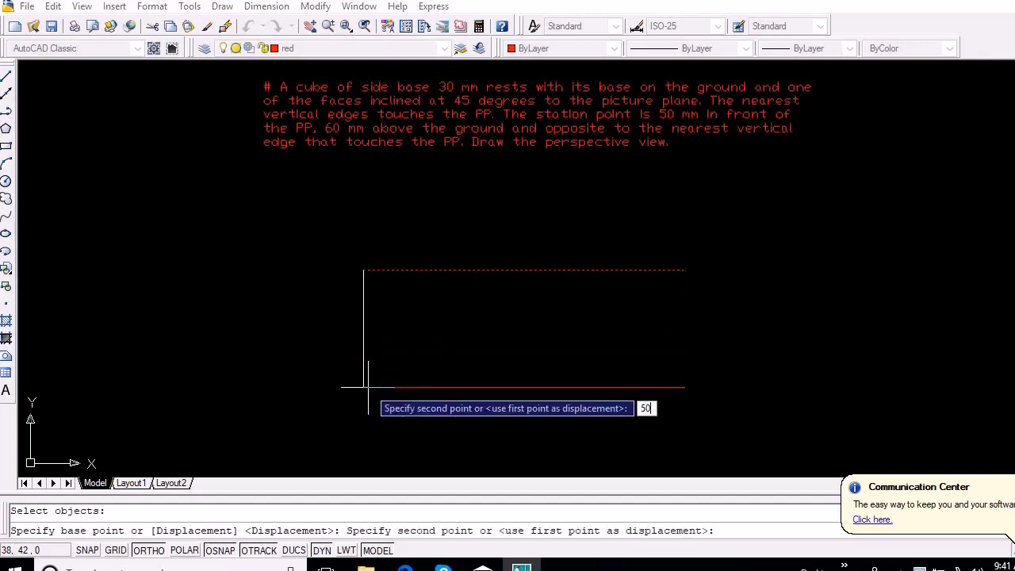
key("Return")
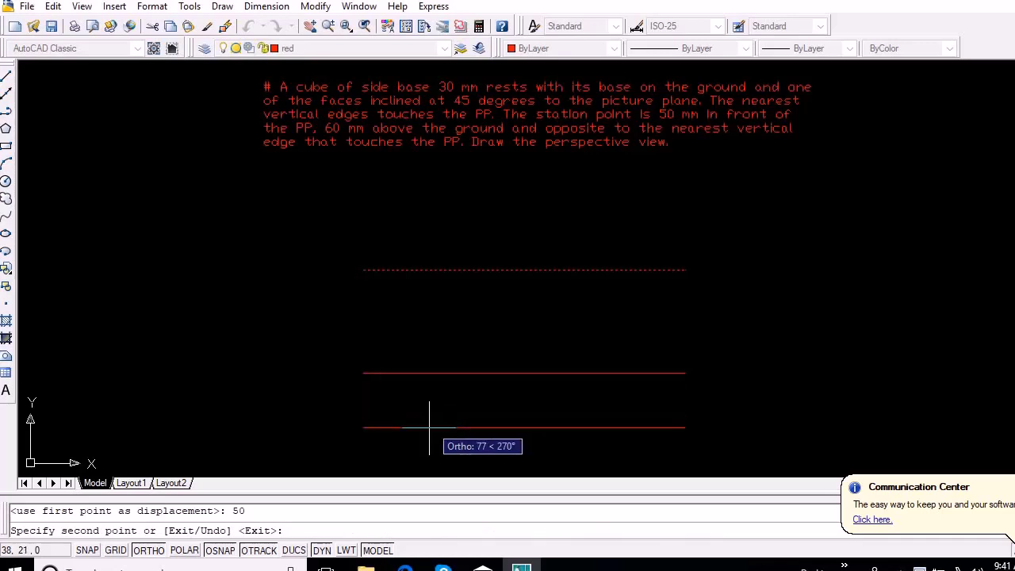
scroll(427, 458, "down", 2)
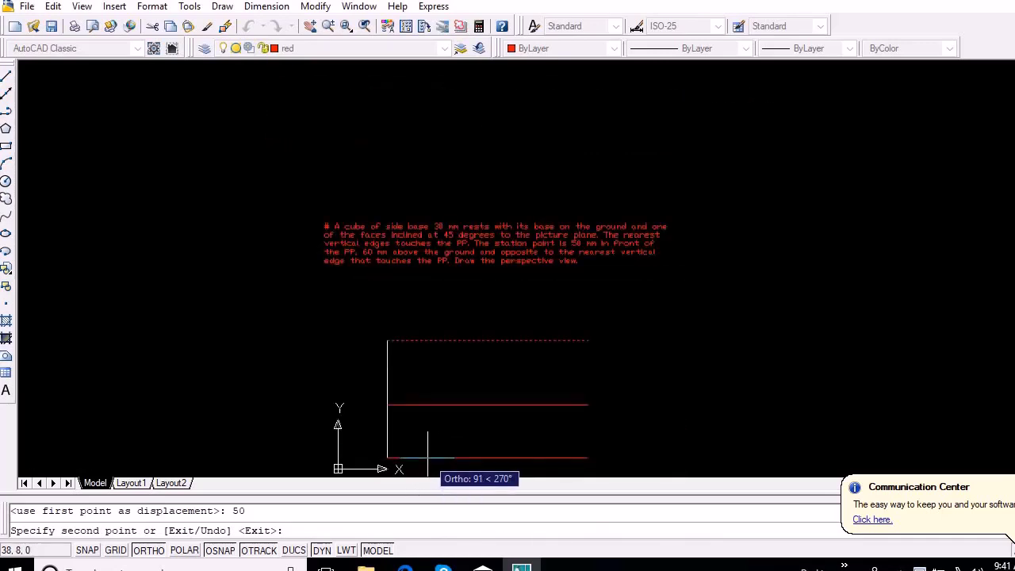
type("110")
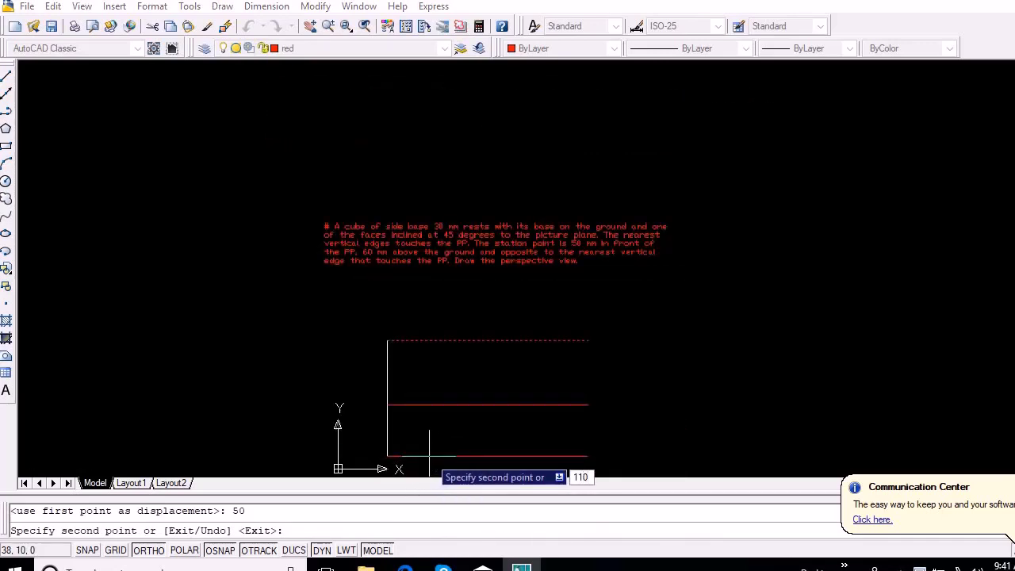
key("Return")
key("Return")
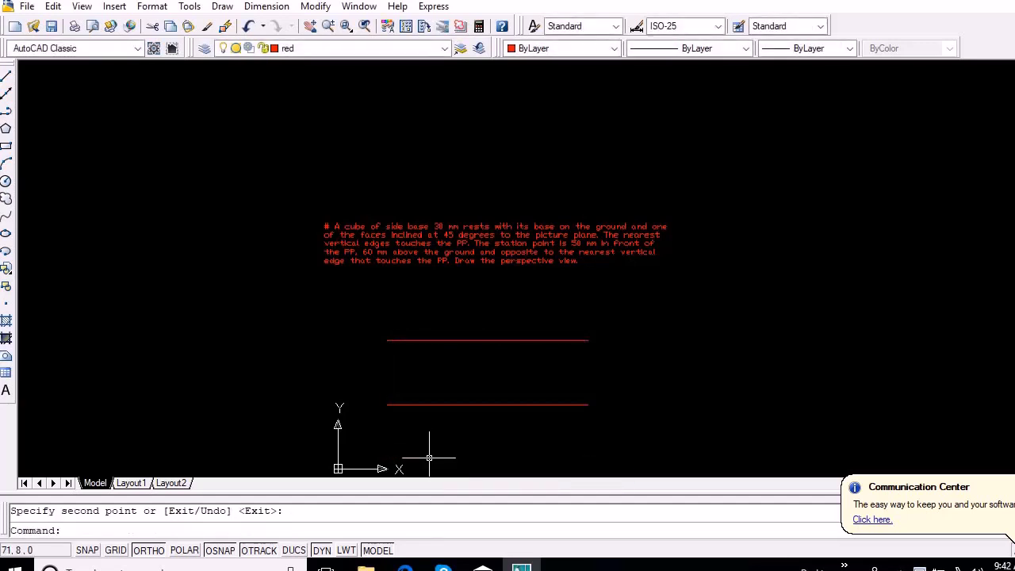
Label the uppermost line "Picture plane" at its right end with single-line text, height 3 and rotation 0.
type("z")
key("Return")
type("a")
key("Return")
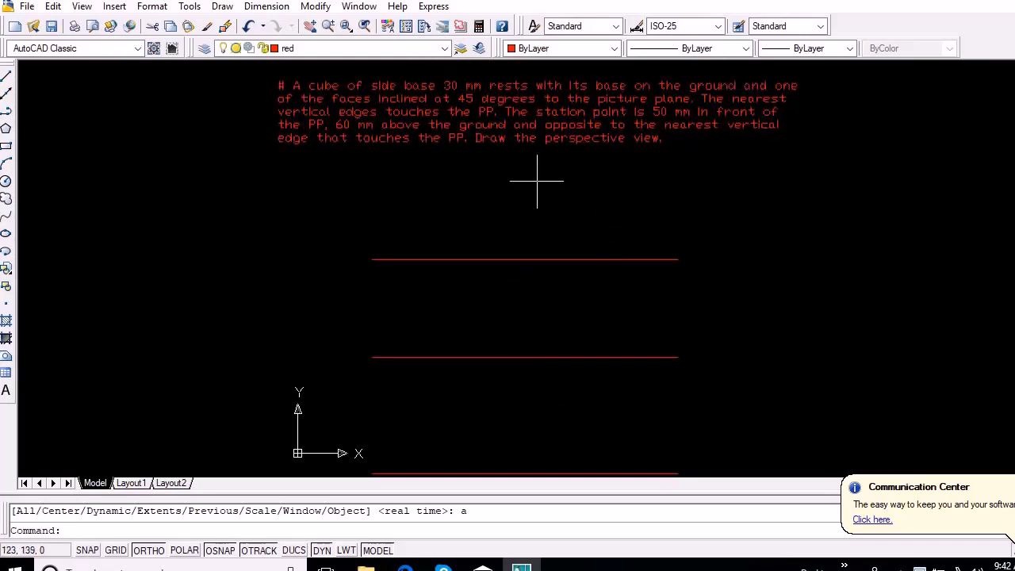
type("text")
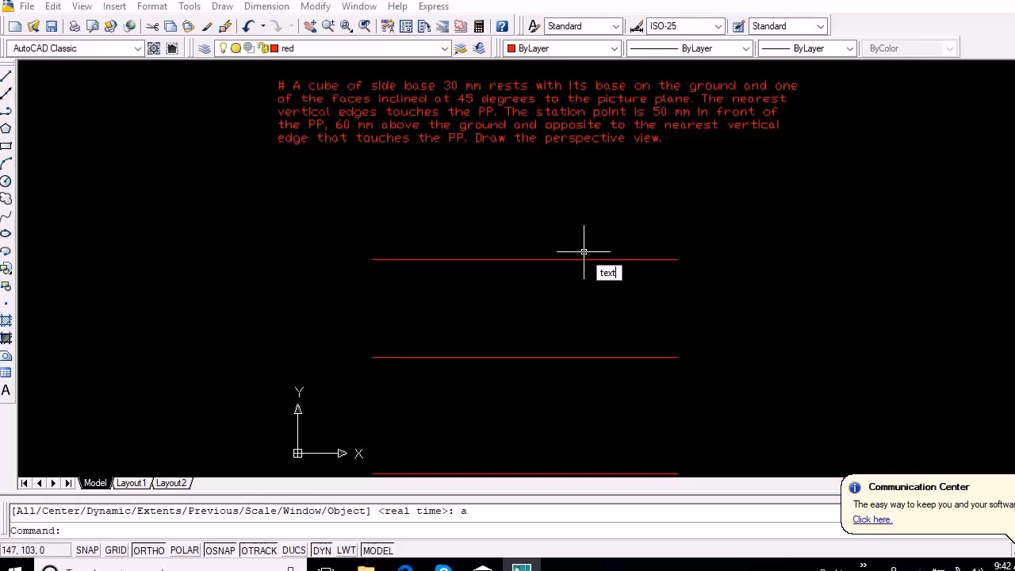
key("Return")
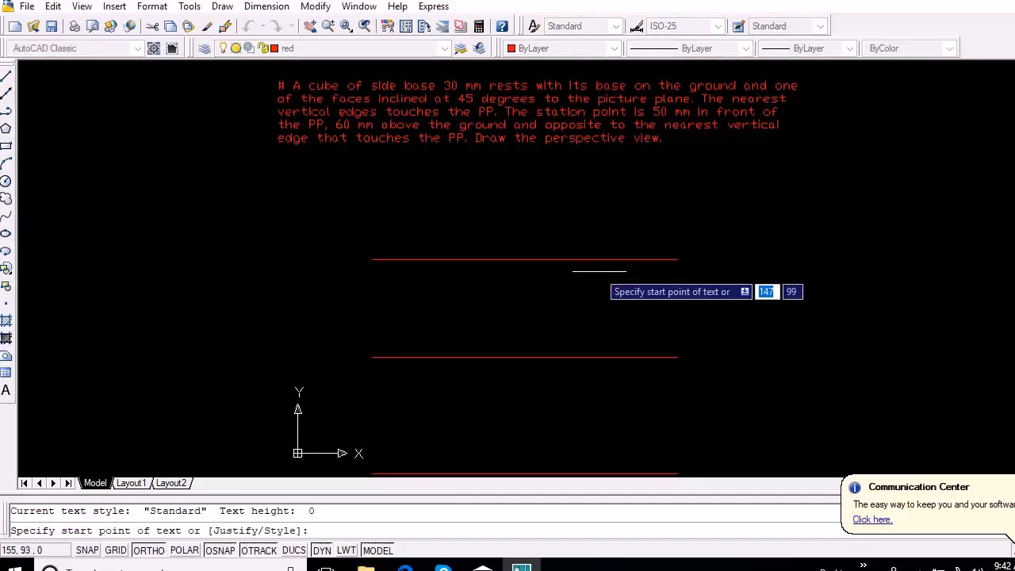
left_click(694, 257)
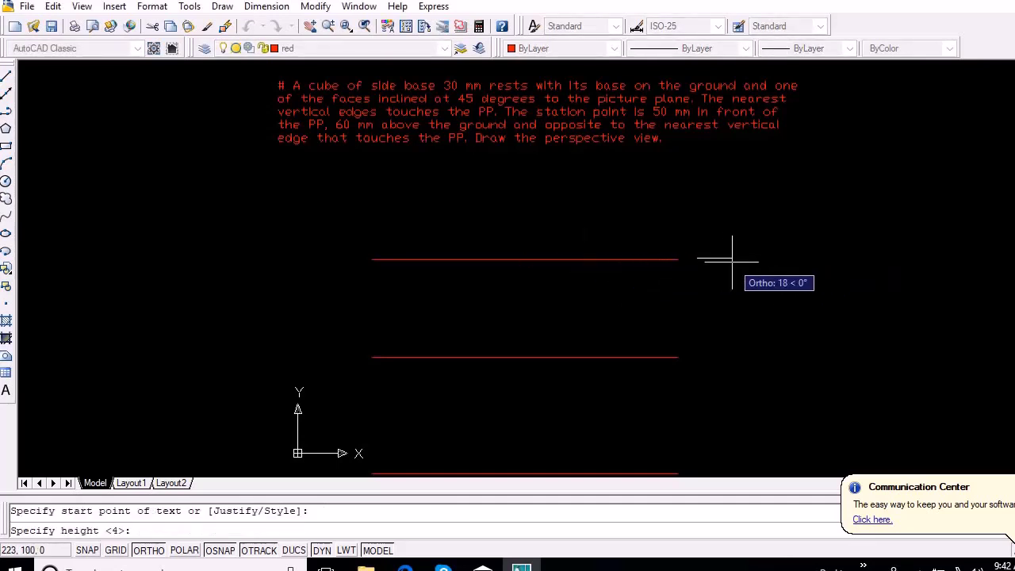
key("F8")
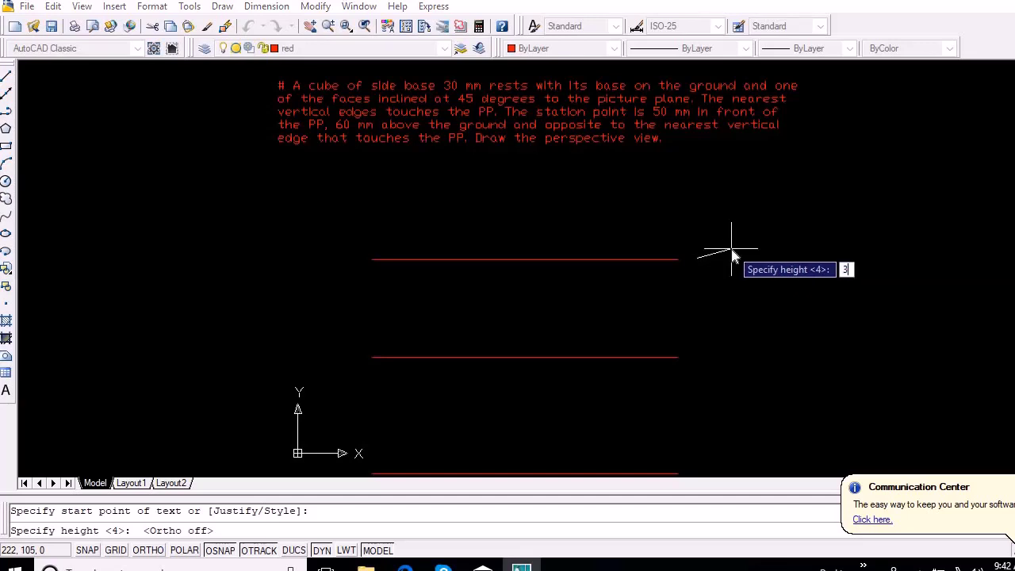
key("Return")
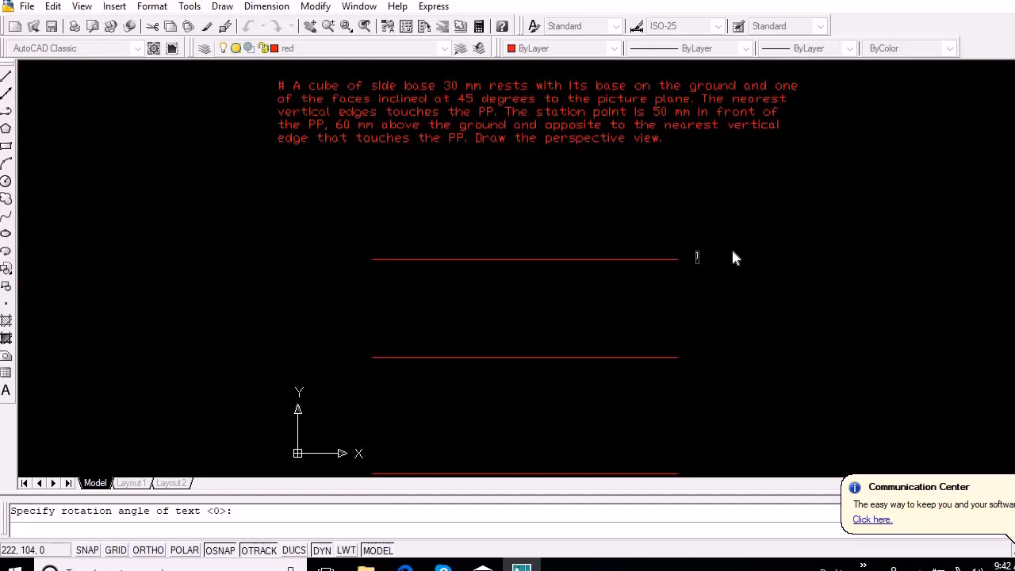
type("Picture plane")
Add the label "Horizontal plane" beside the right end of the middle line.
left_click(698, 358)
type("Horizontal plabne")
key("BackSpace")
key("BackSpace")
key("BackSpace")
type("ne")
Add the label "Ground Plane" beside the right end of the lowest line and finish the text command.
left_click(696, 469)
type("Groun")
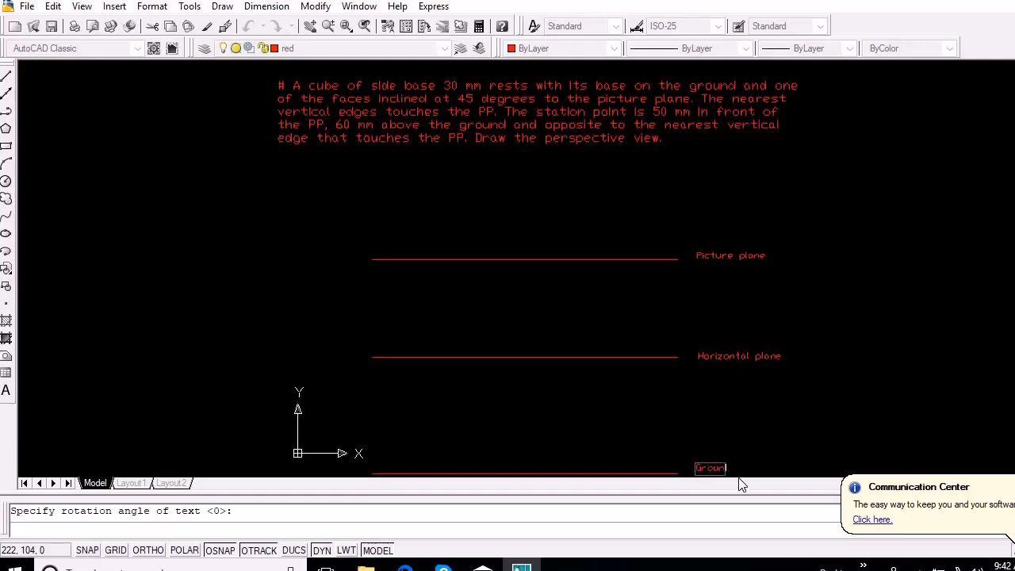
type("d Plane")
key("Return")
key("Return")
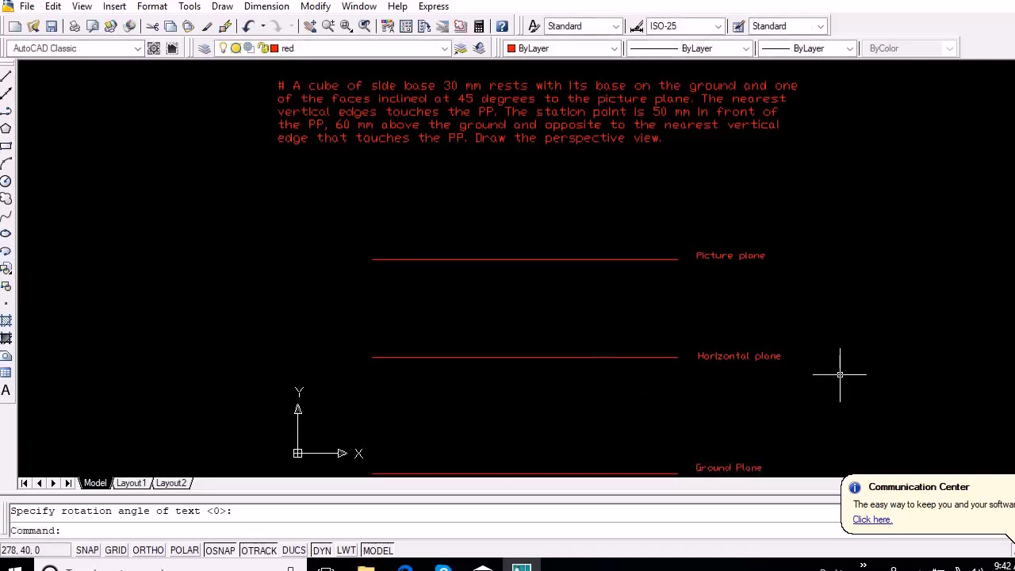
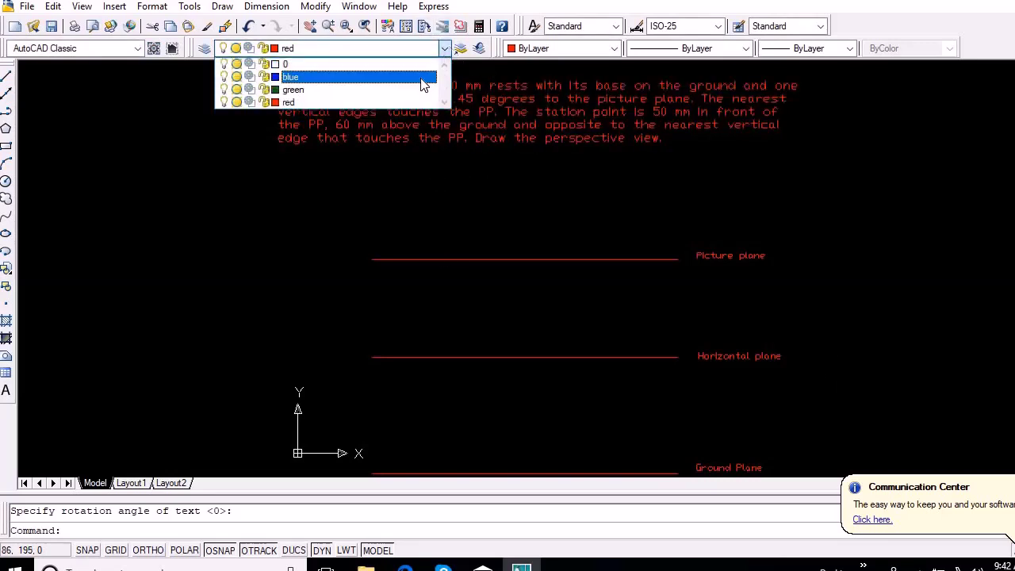
On layer 0, draw a 30 mm line at 45° up from the midpoint of the picture plane line.
left_click(309, 61)
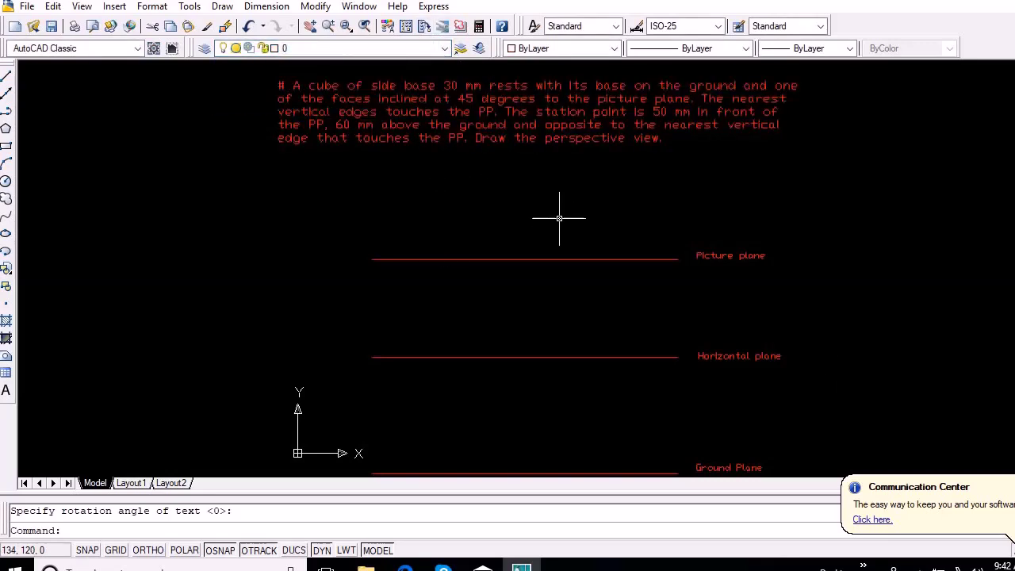
type("l")
key("Return")
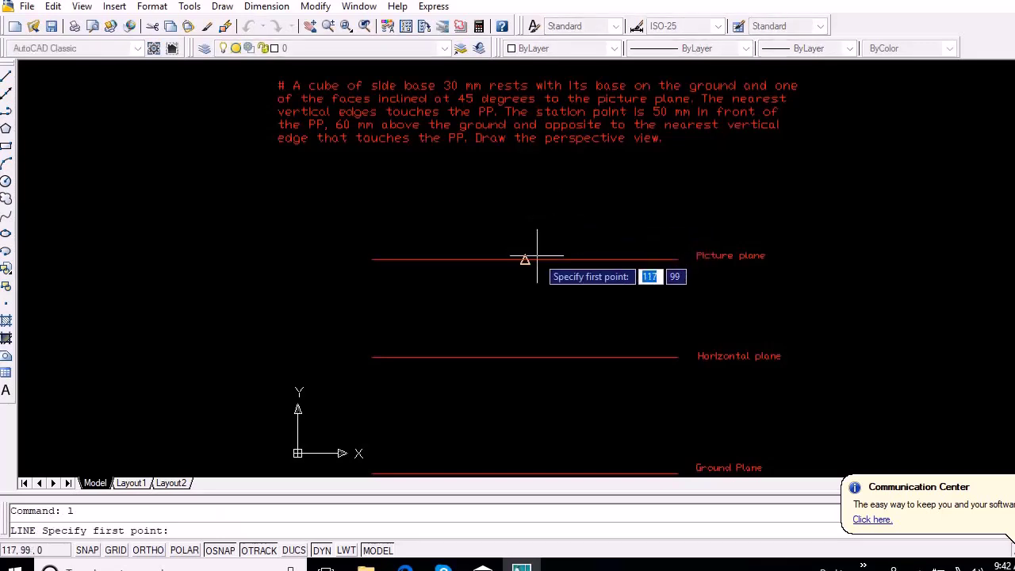
left_click(524, 259)
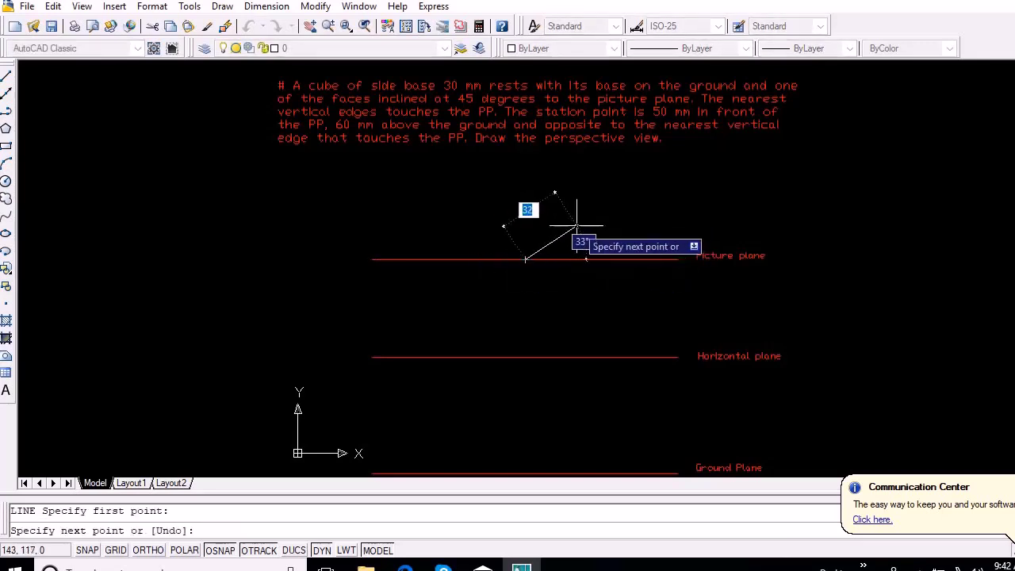
key("Tab")
key("BackSpace")
key("Tab")
type("30")
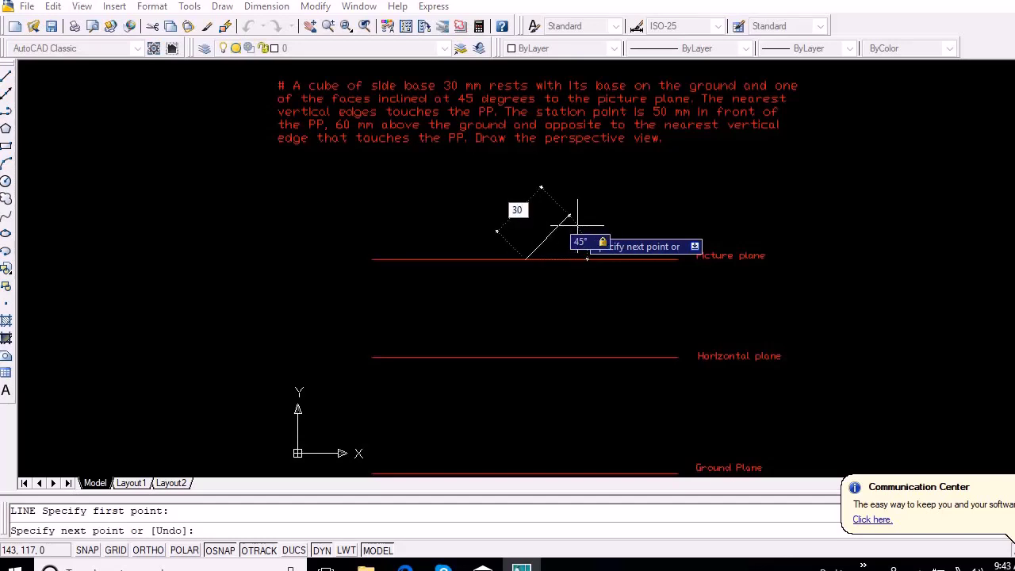
key("Return")
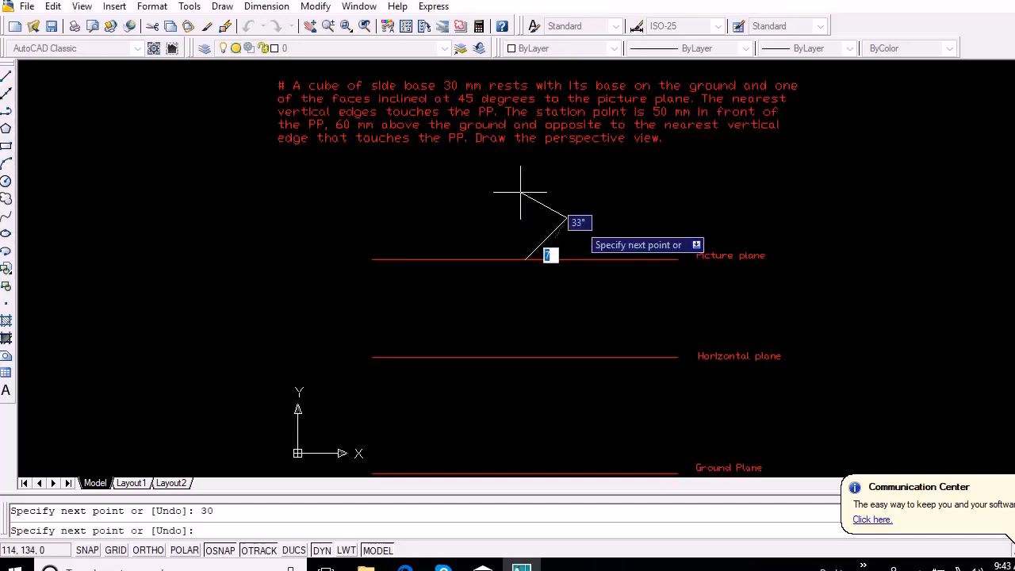
Continue from the end of the 45° line with a 30 mm edge at 135°, and end the line.
key("Tab")
type("1")
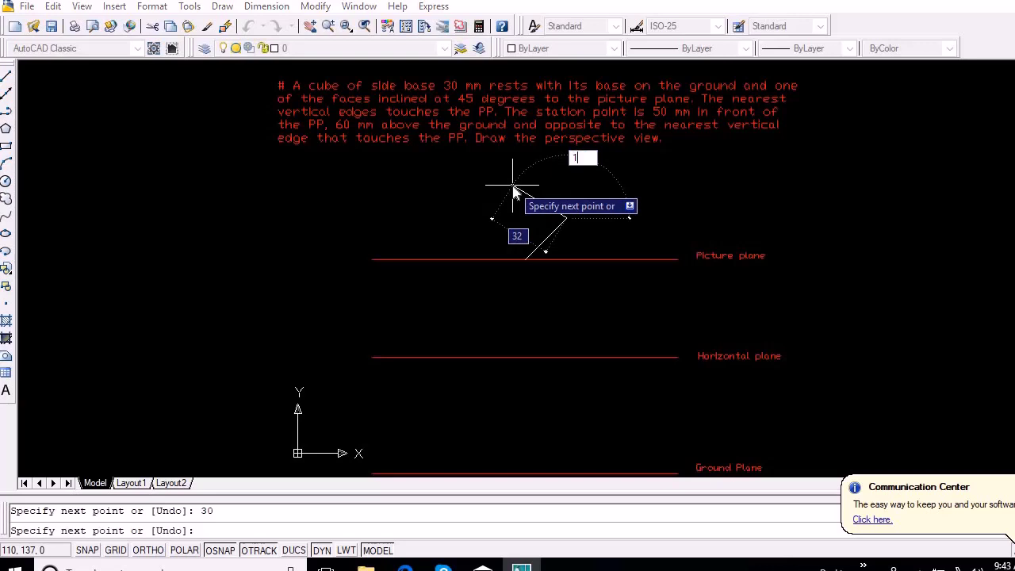
type("35")
key("Tab")
type("3")
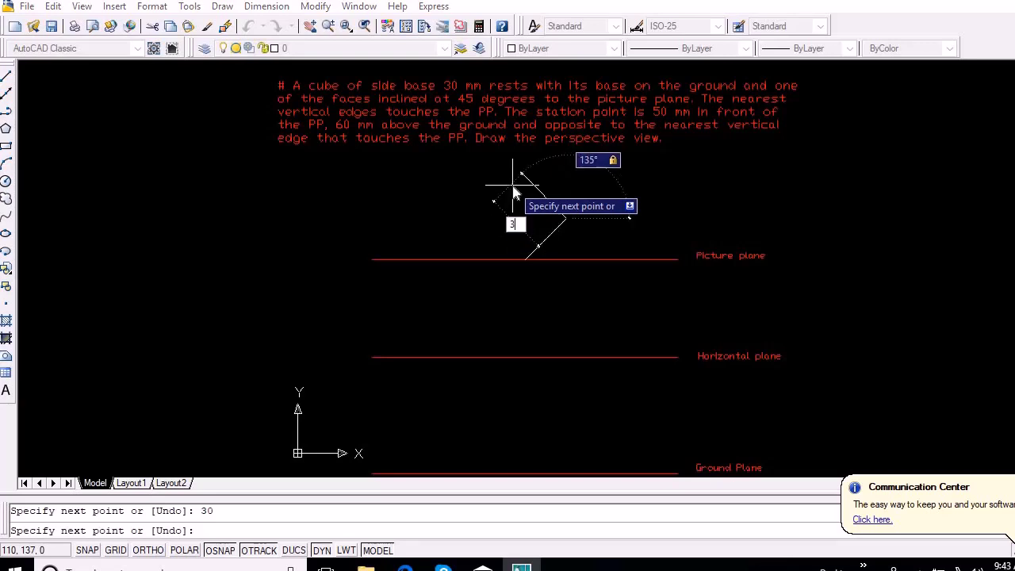
key("Return")
key("Return")
Draw a 30 mm line at 135° from the picture plane midpoint and connect it to the top corner, completing the square.
key("Return")
left_click(525, 258)
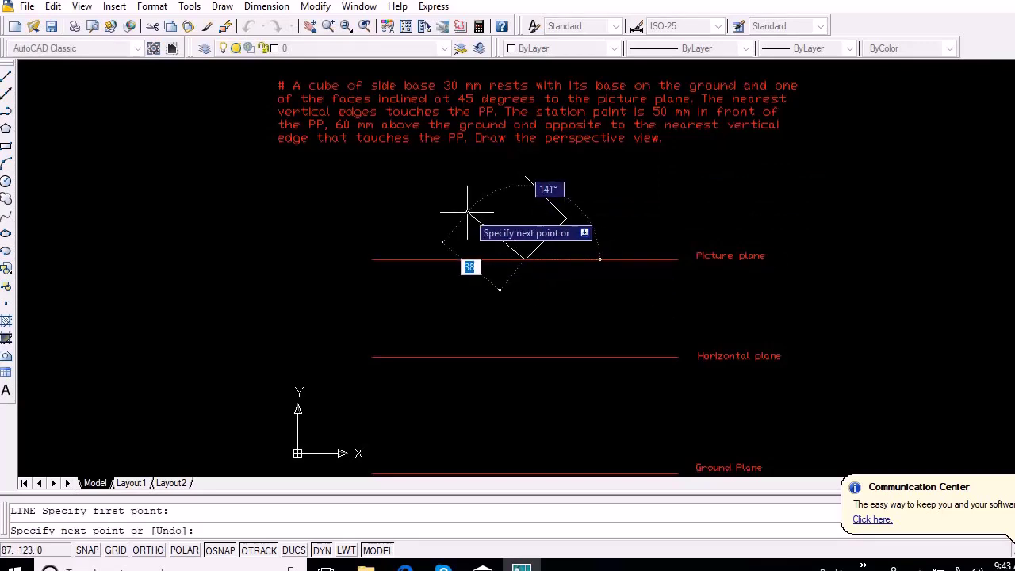
key("Tab")
type("135")
key("Tab")
type("30")
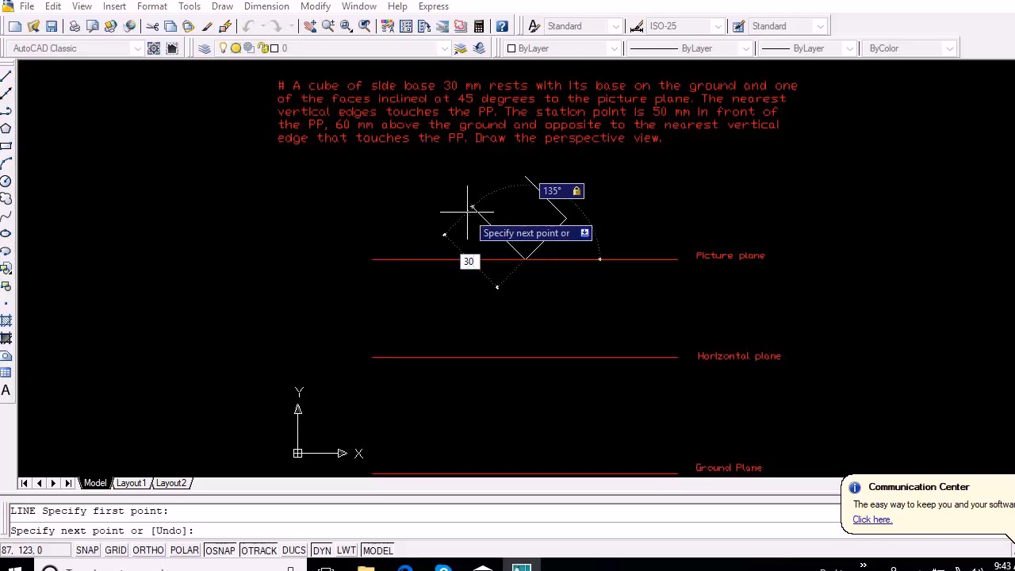
key("Return")
left_click(527, 176)
key("Return")
Number the square's corners 1, 2, 3 and 4 counterclockwise from the corner on the picture plane, with text height 3.
type("text")
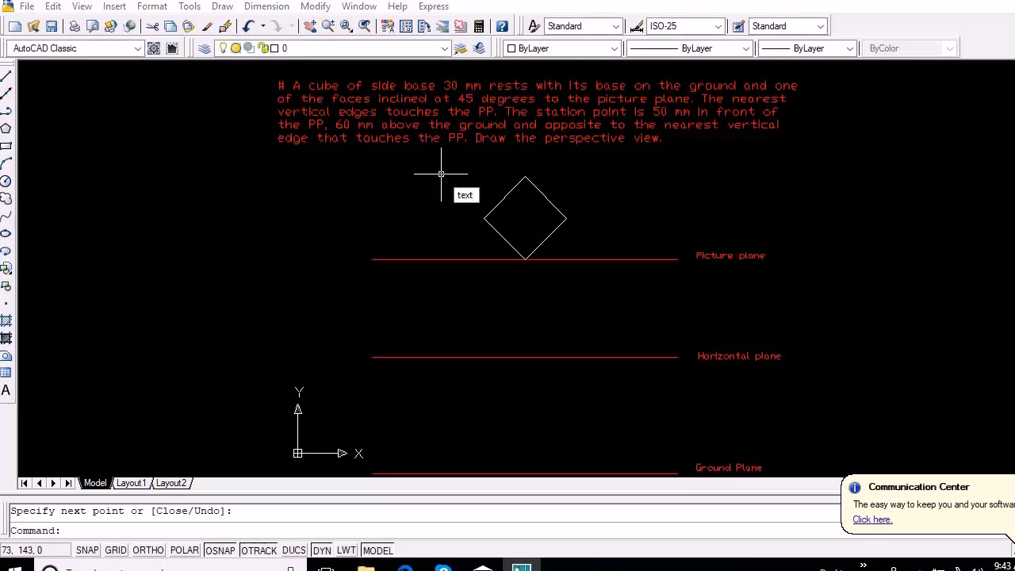
key("Return")
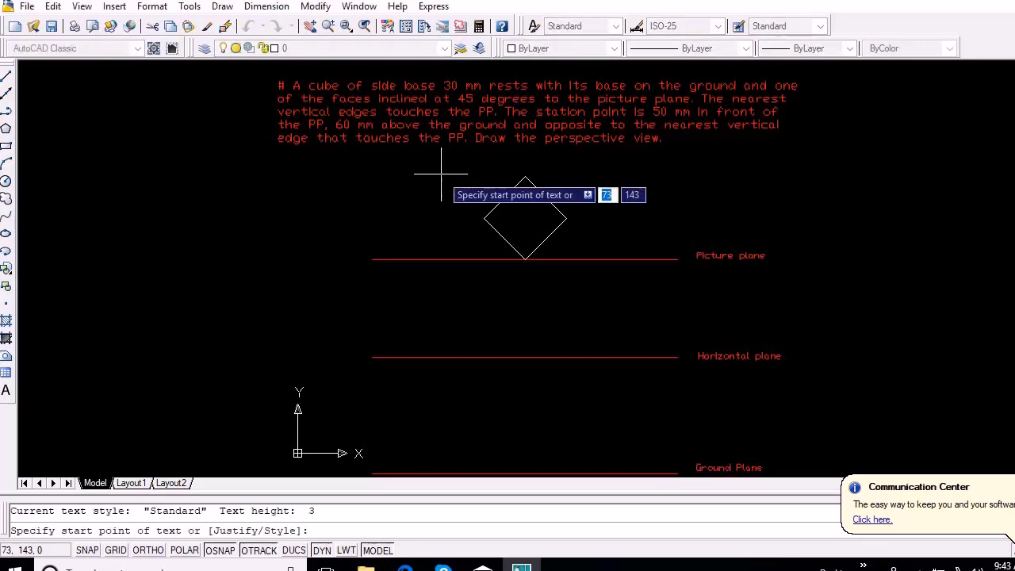
left_click(533, 267)
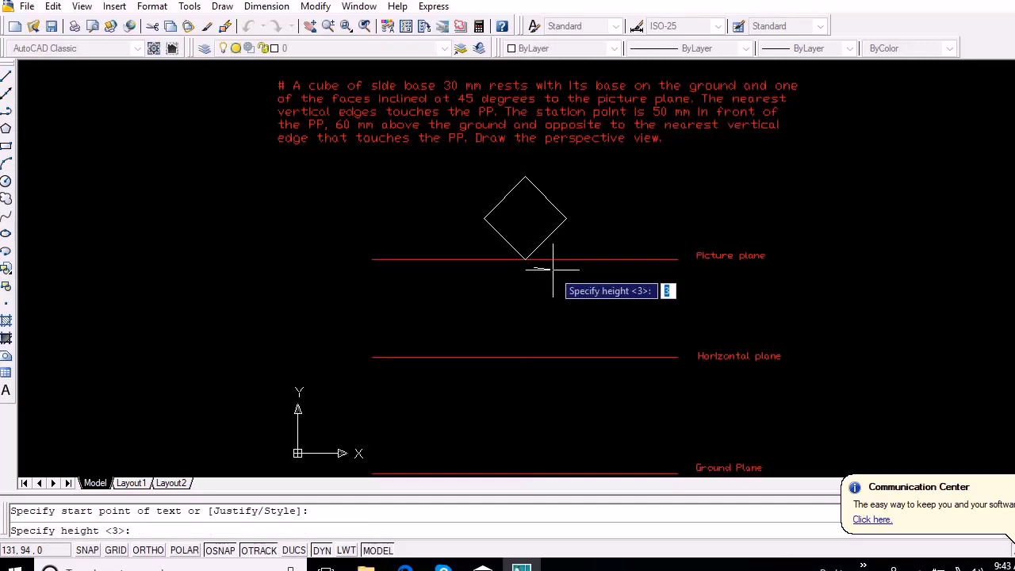
key("Return")
key("Return")
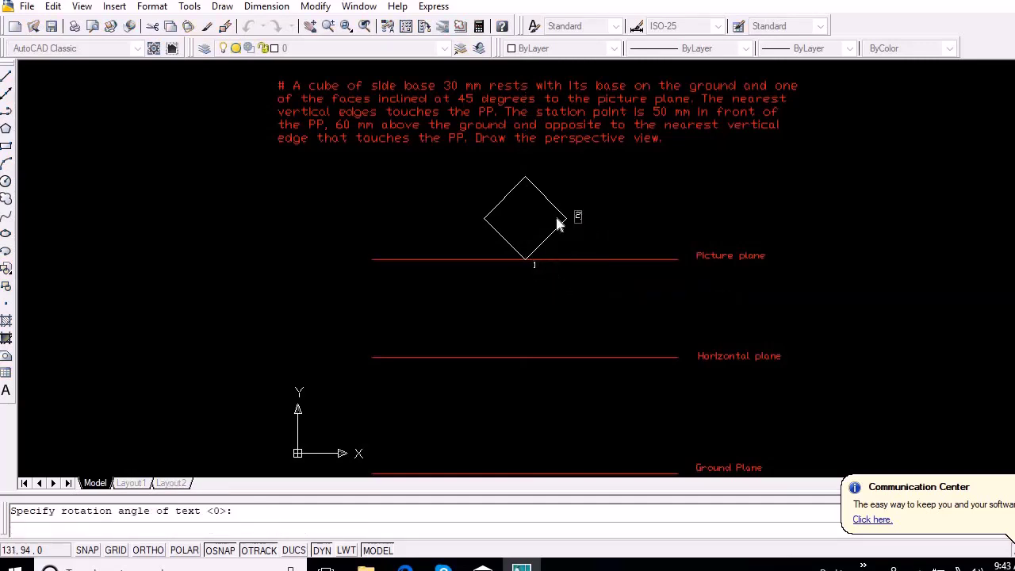
left_click(533, 166)
type("3")
left_click(471, 218)
type("4")
key("Return")
key("Return")
key("ctrl+z")
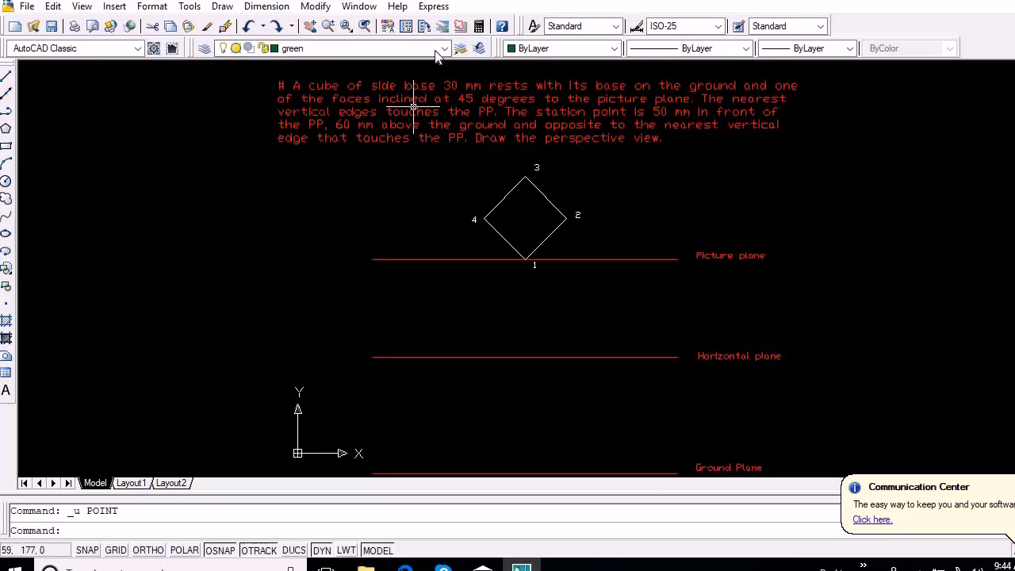
On the blue layer, draw a line at 135° from just below the horizontal plane line up past the picture plane line.
left_click(333, 49)
left_click(317, 63)
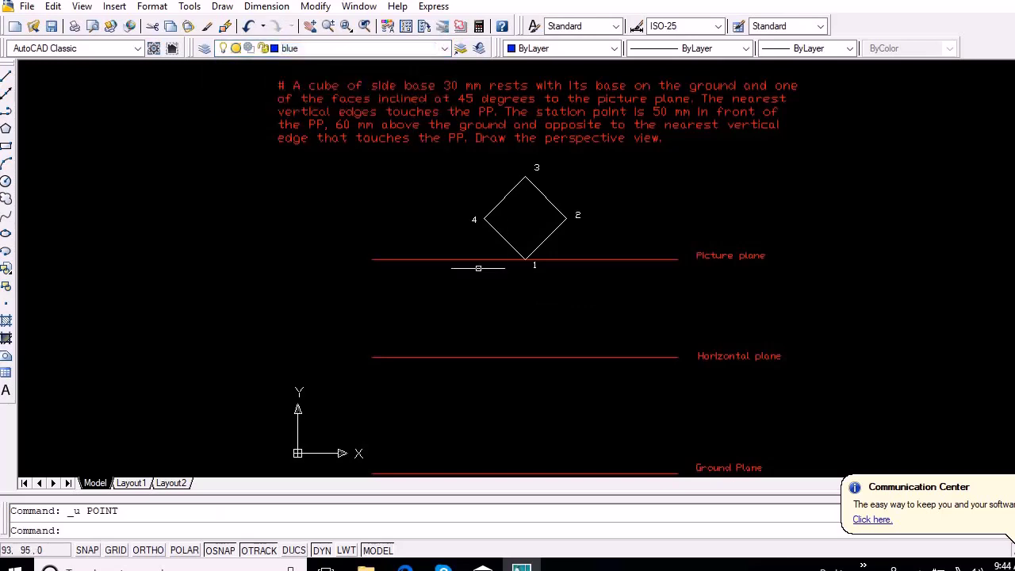
type("l")
key("Return")
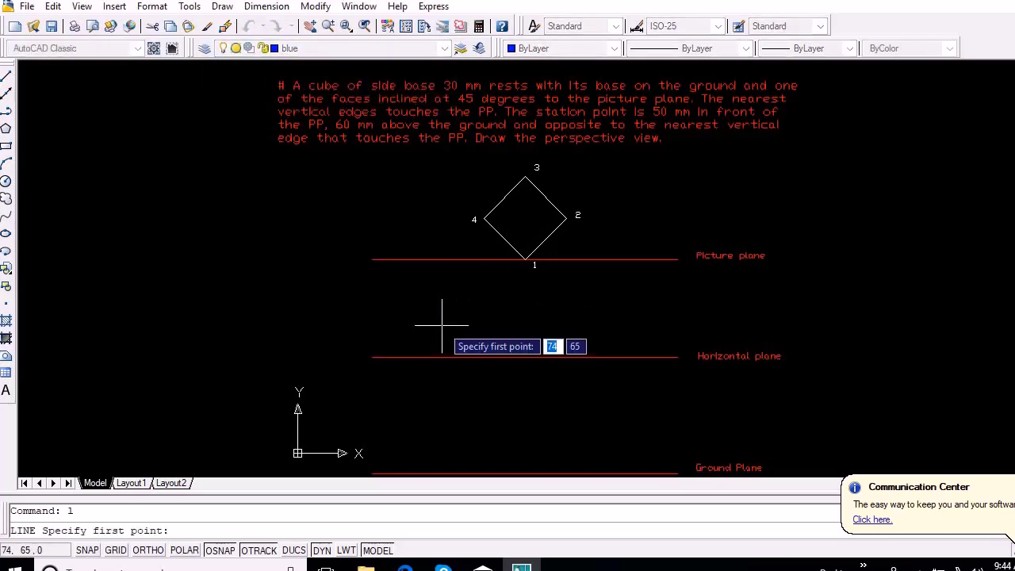
left_click(590, 366)
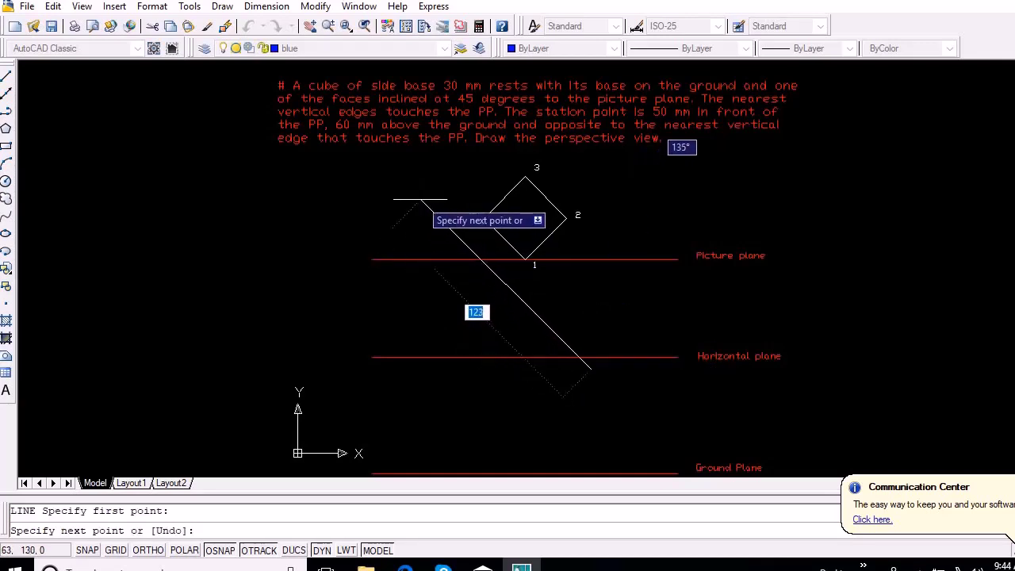
key("Tab")
type("1")
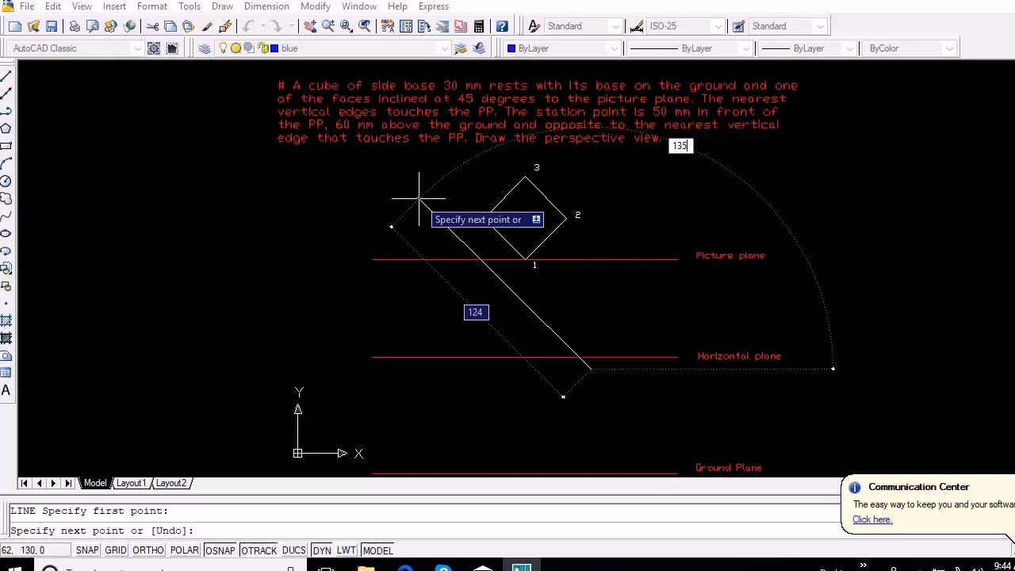
type("35")
key("Return")
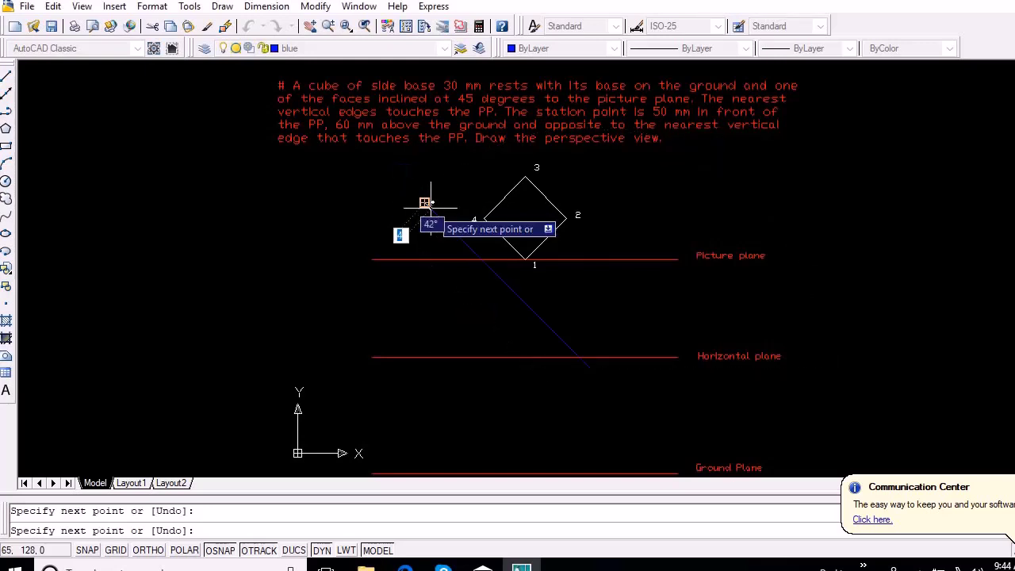
key("Return")
Draw a line at 45° from where the 135° line crosses the horizontal plane line, extending past the picture plane line.
key("Return")
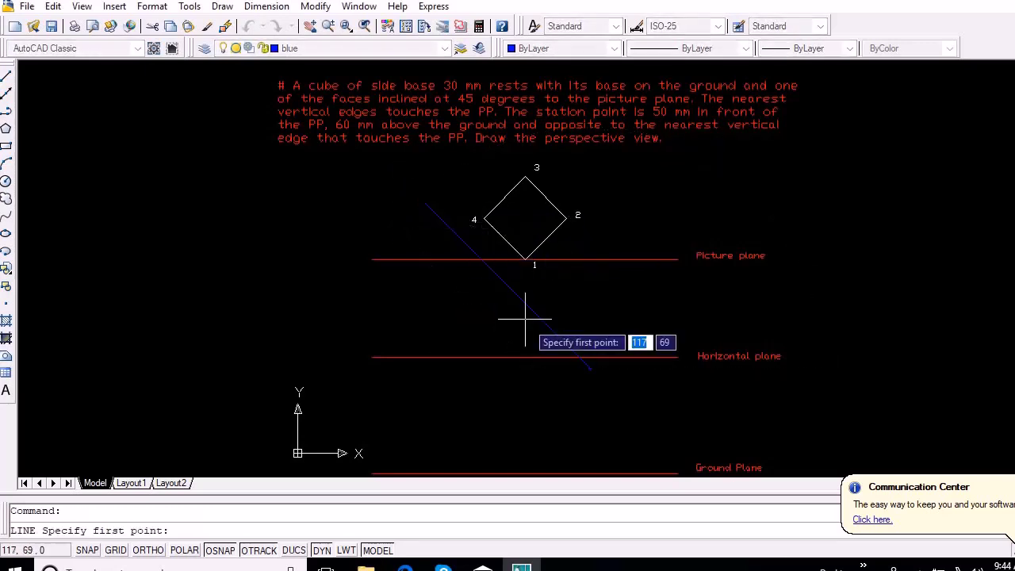
left_click(579, 357)
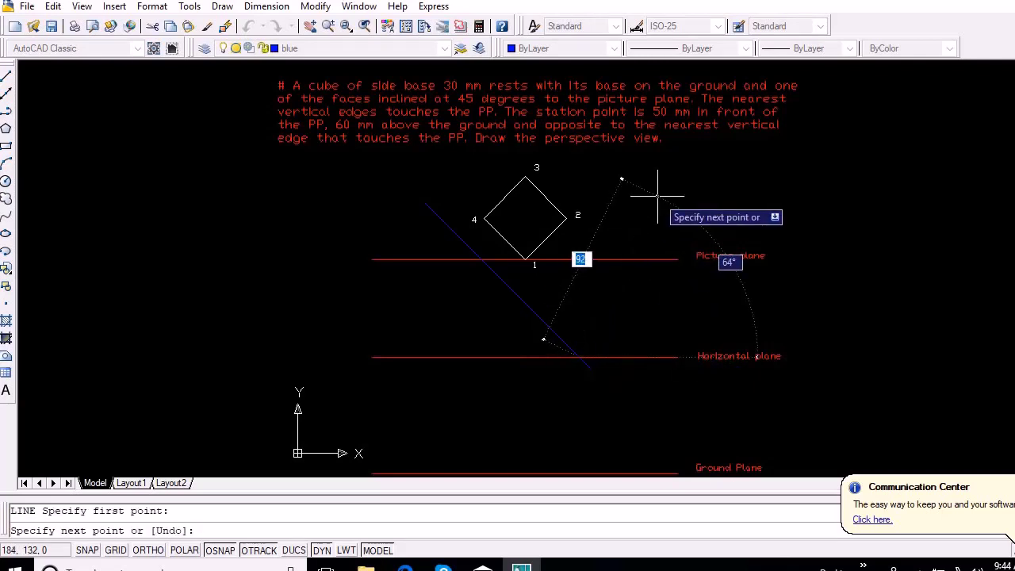
key("Tab")
type("3")
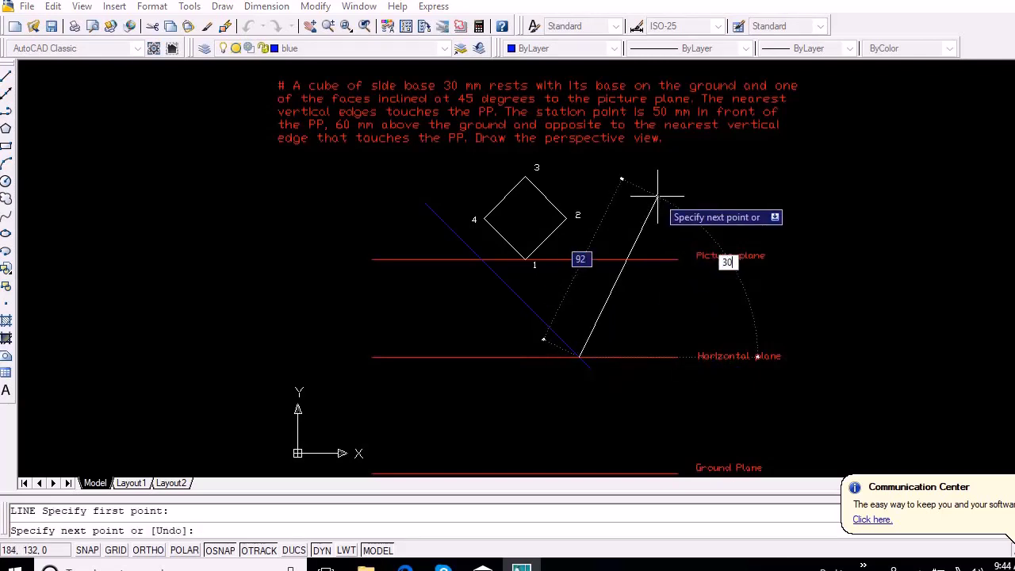
key("Tab")
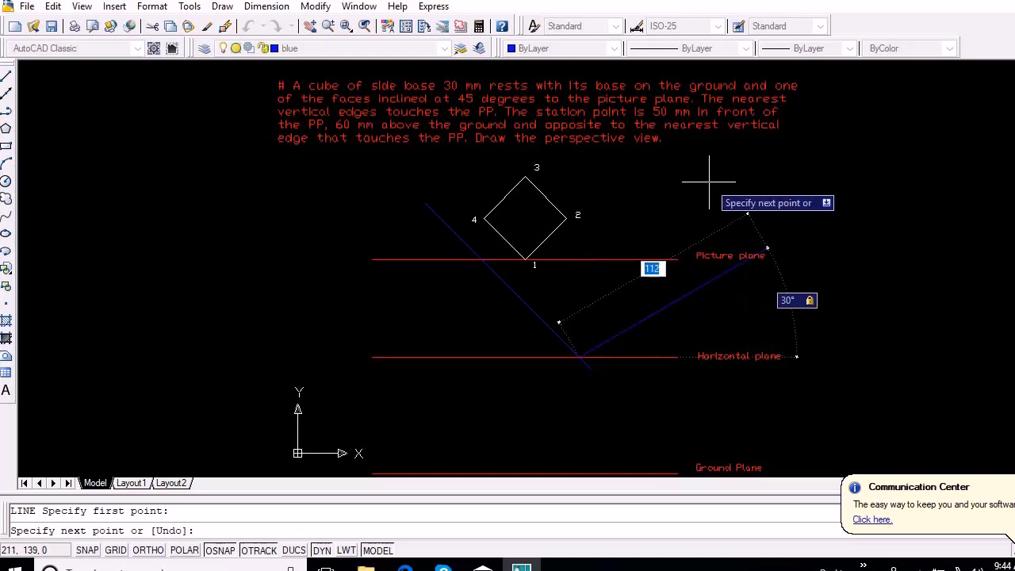
key("Tab")
type("45")
key("Tab")
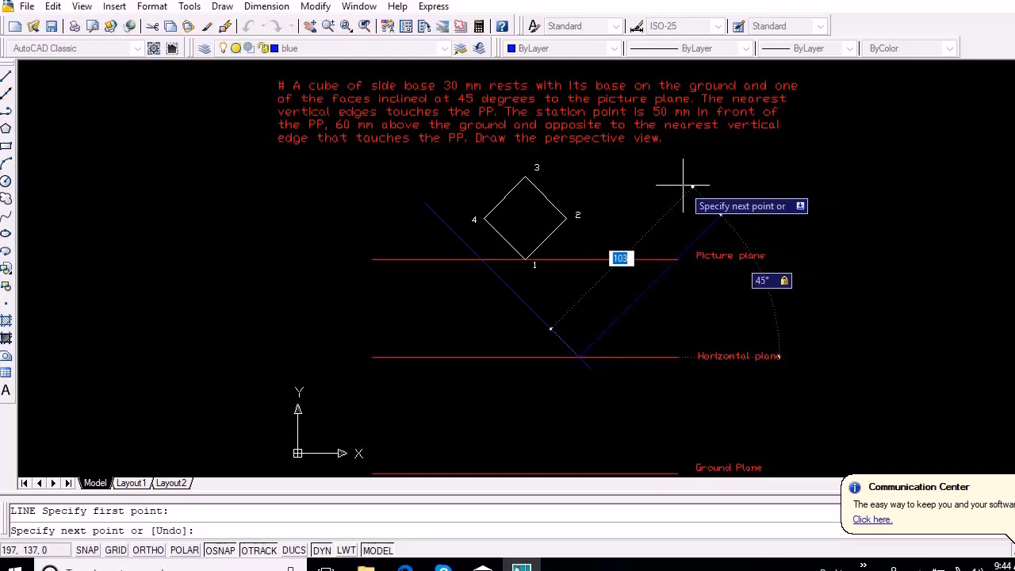
key("Return")
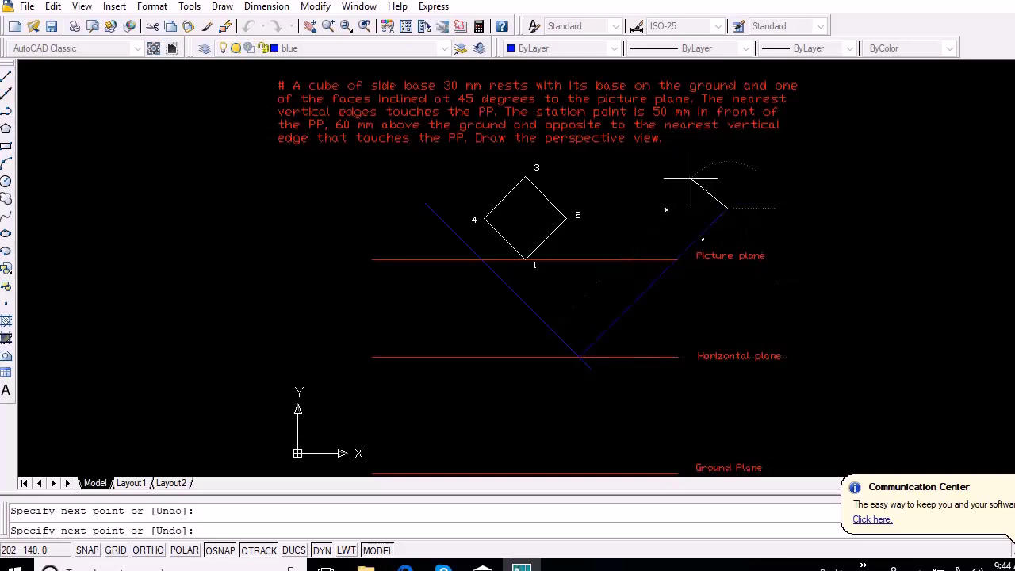
key("Return")
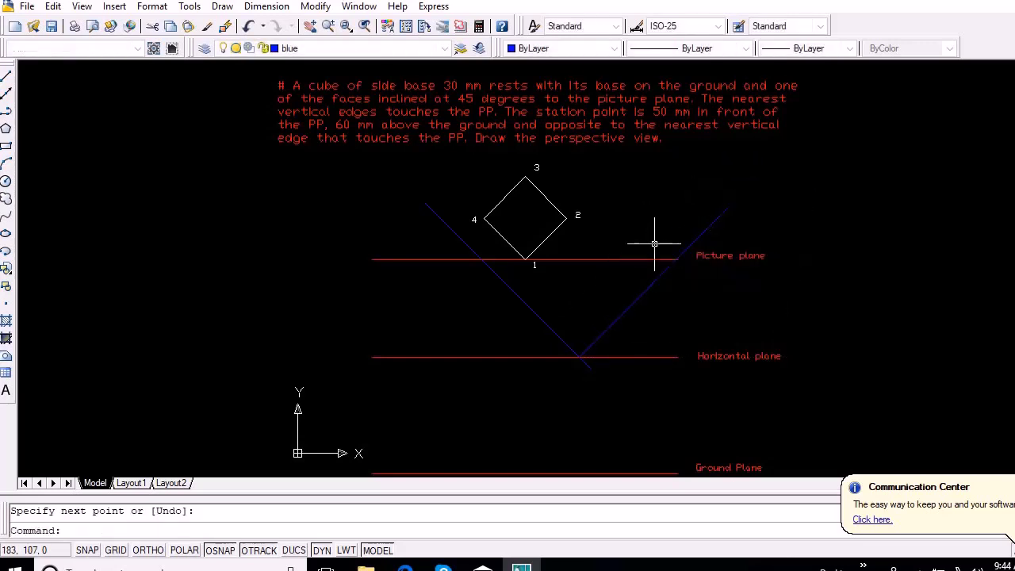
Draw separate lines from the intersection of the two blue lines on the horizontal plane line to the square's corners 4, 2 and 3.
key("Return")
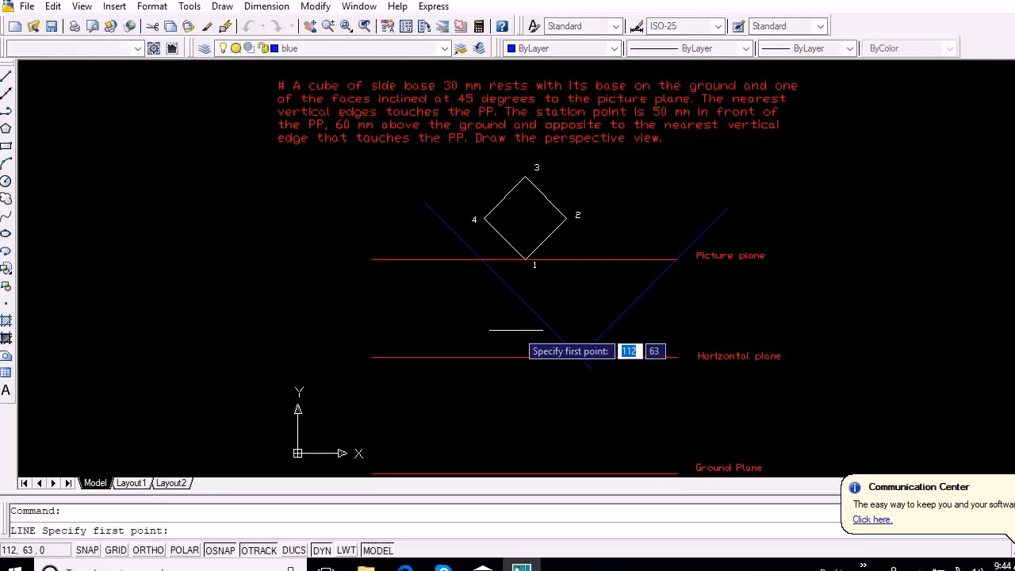
left_click(580, 356)
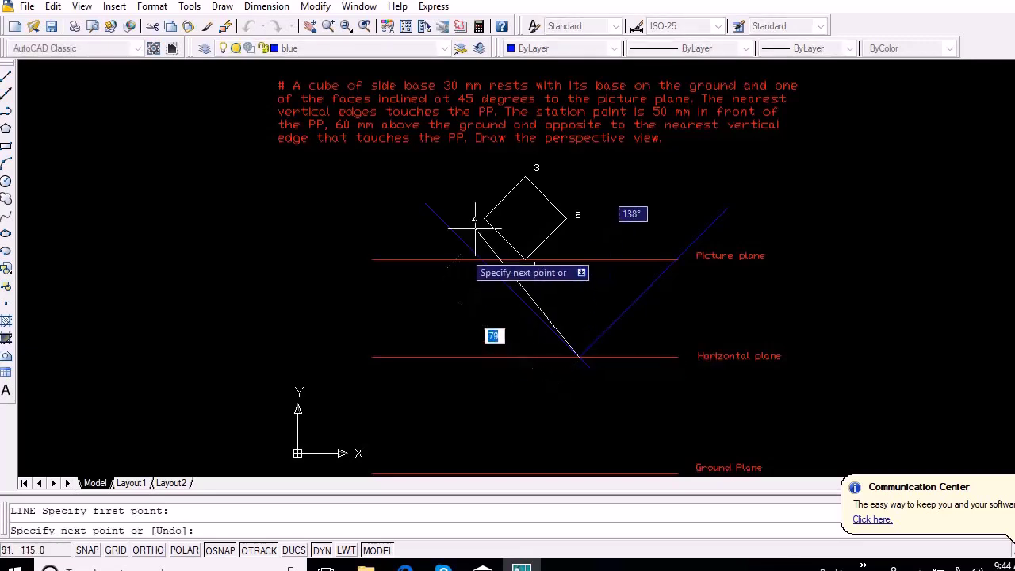
left_click(533, 255)
key("Return")
key("Return")
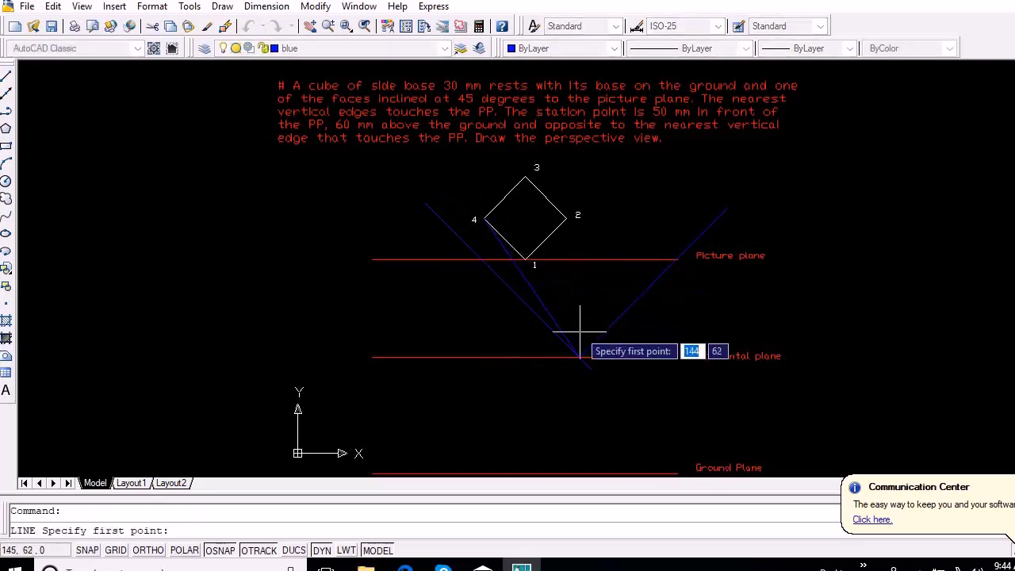
left_click(579, 356)
left_click(565, 217)
key("Return")
key("Return")
left_click(578, 357)
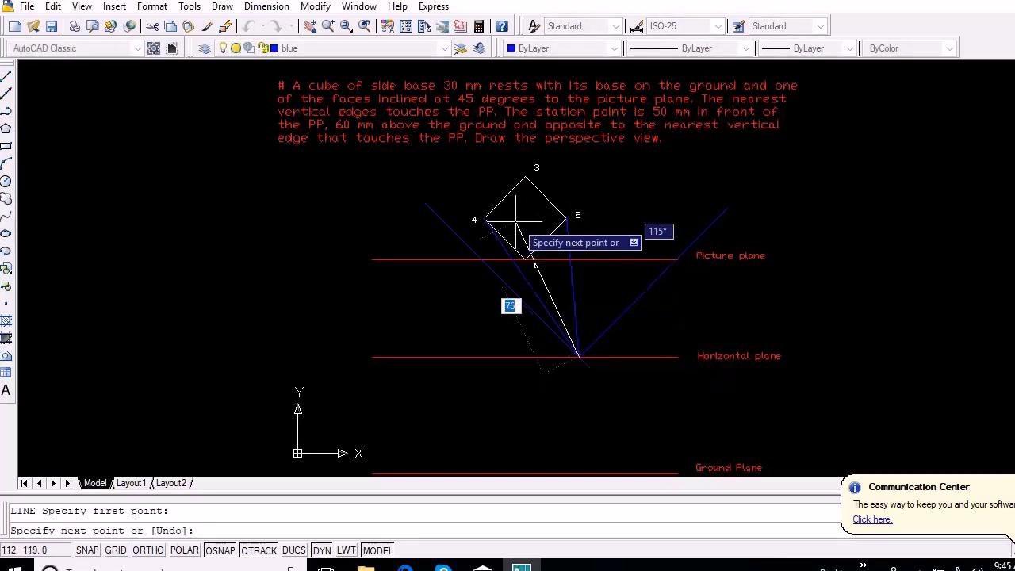
left_click(526, 176)
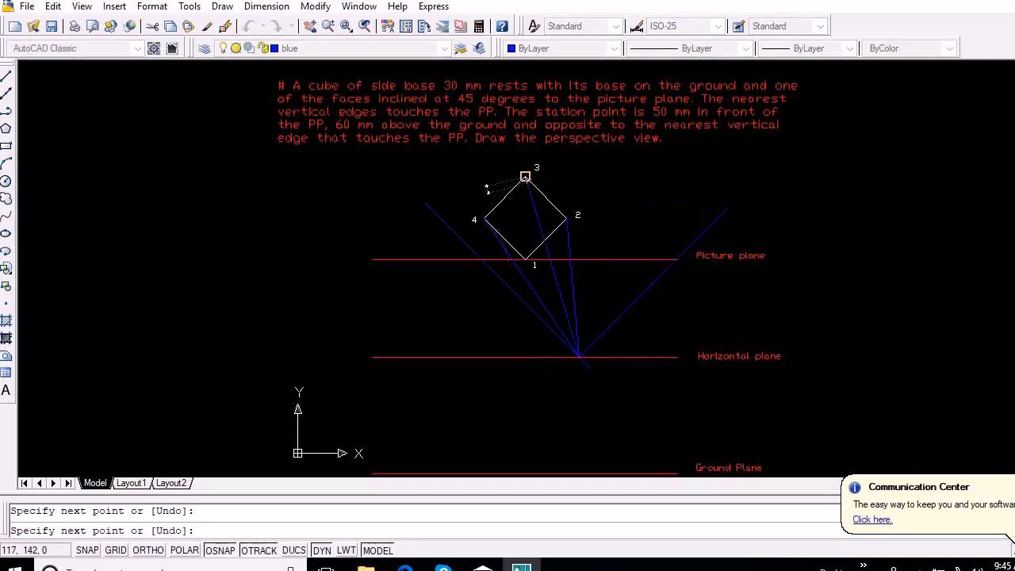
key("Return")
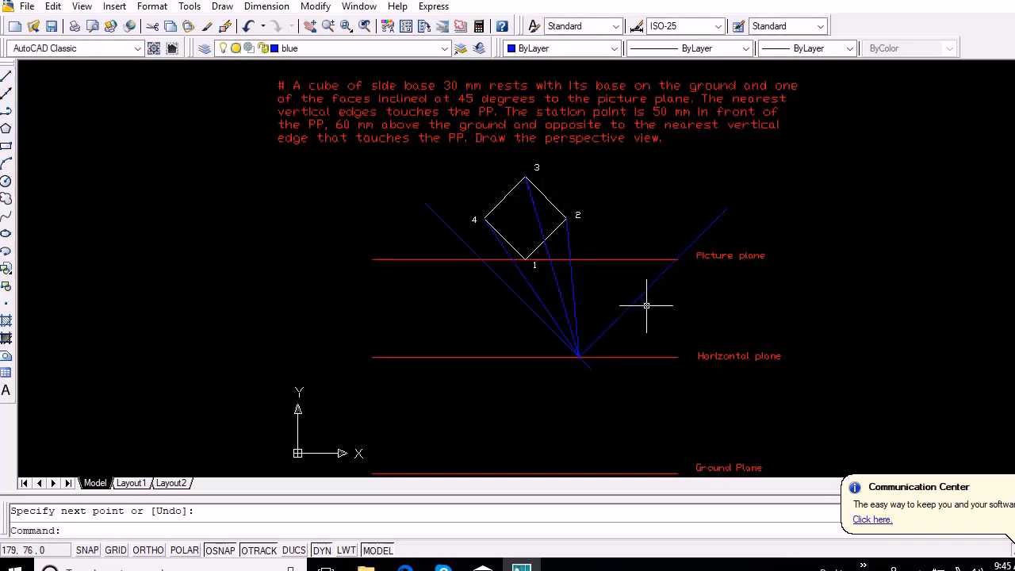
On the green layer, draw a vertical line from where the 135° line crosses the picture plane to just below the horizontal plane line.
left_click(444, 49)
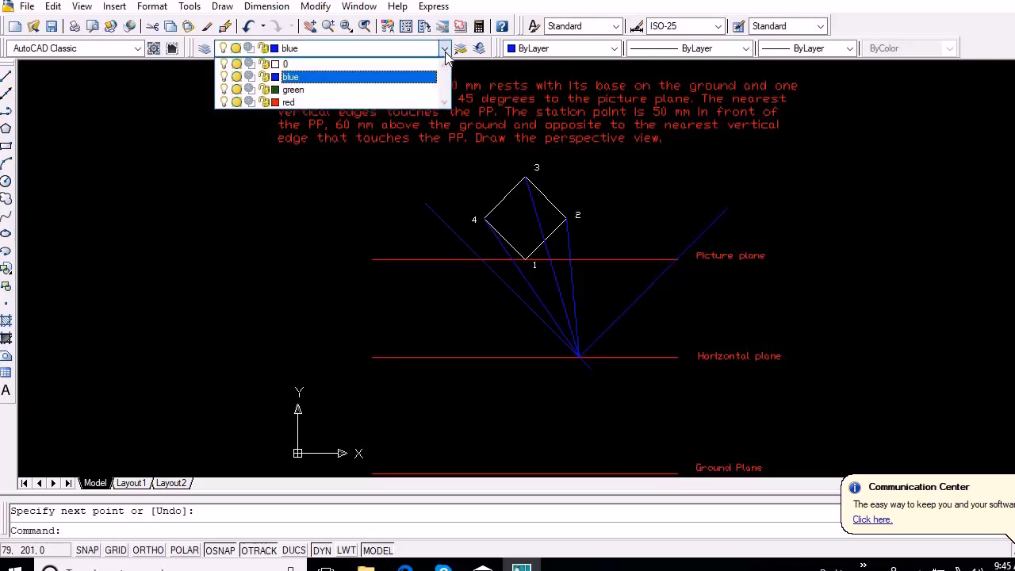
left_click(426, 90)
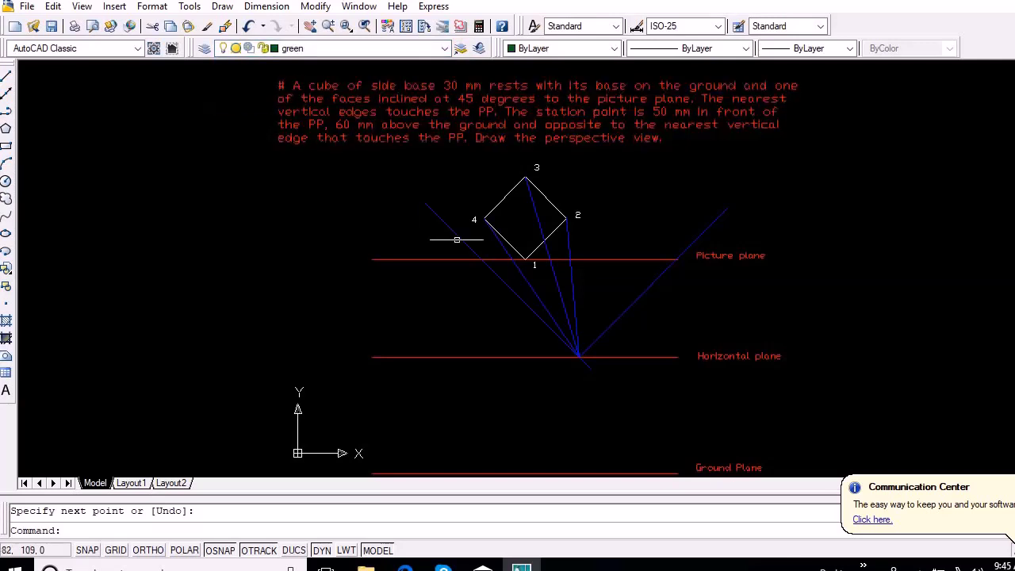
type("l")
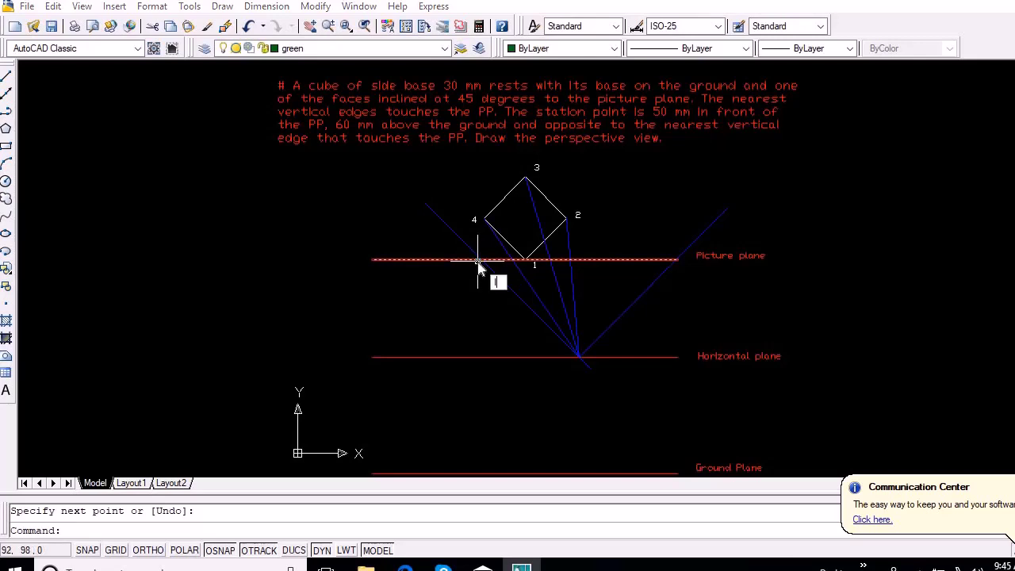
key("Return")
left_click(481, 260)
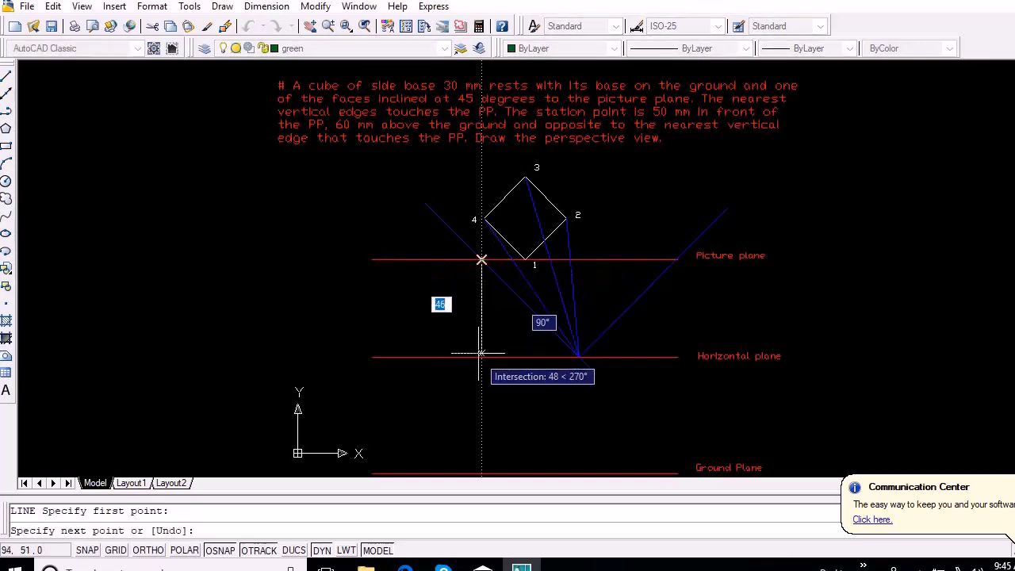
left_click(481, 369)
key("Return")
With Ortho on, draw a vertical line from where the 45° line crosses the picture plane to just below the horizontal plane line.
key("Return")
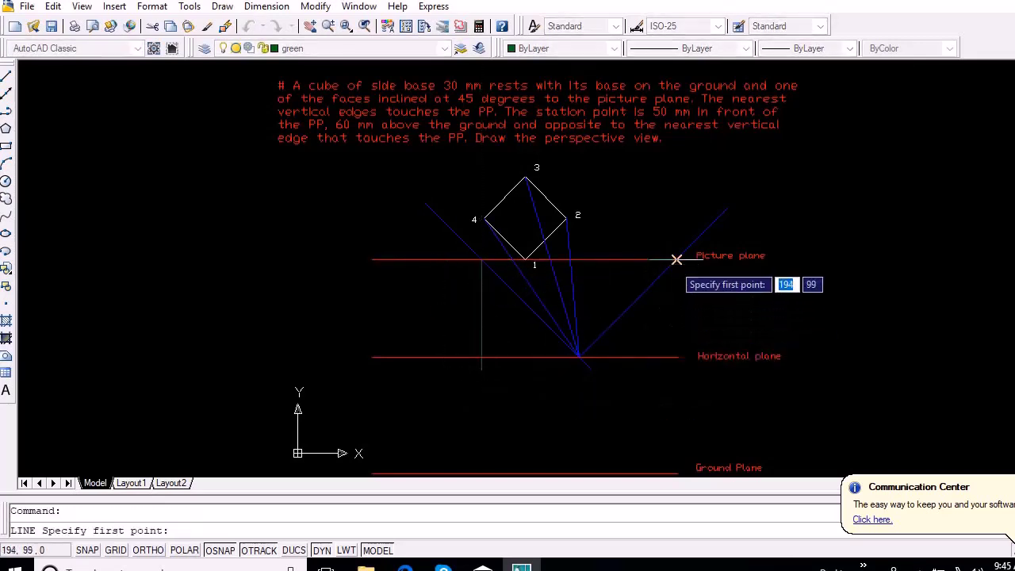
left_click(676, 259)
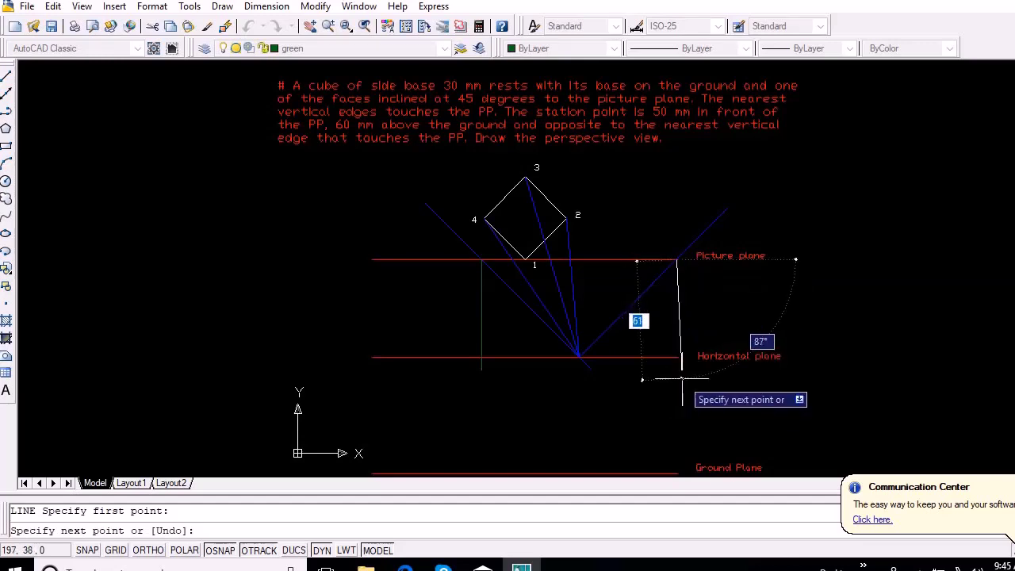
key("F8")
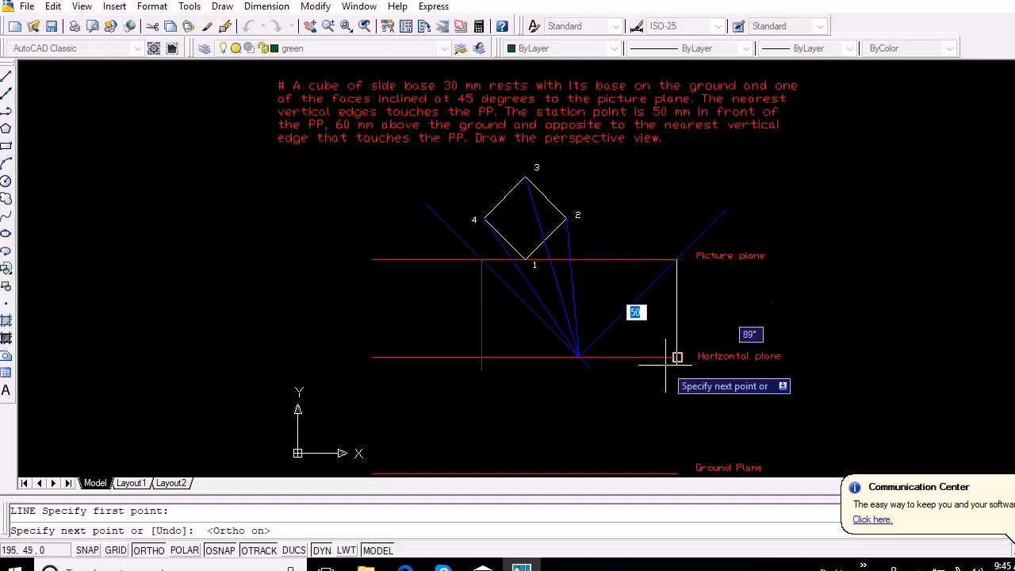
left_click(671, 368)
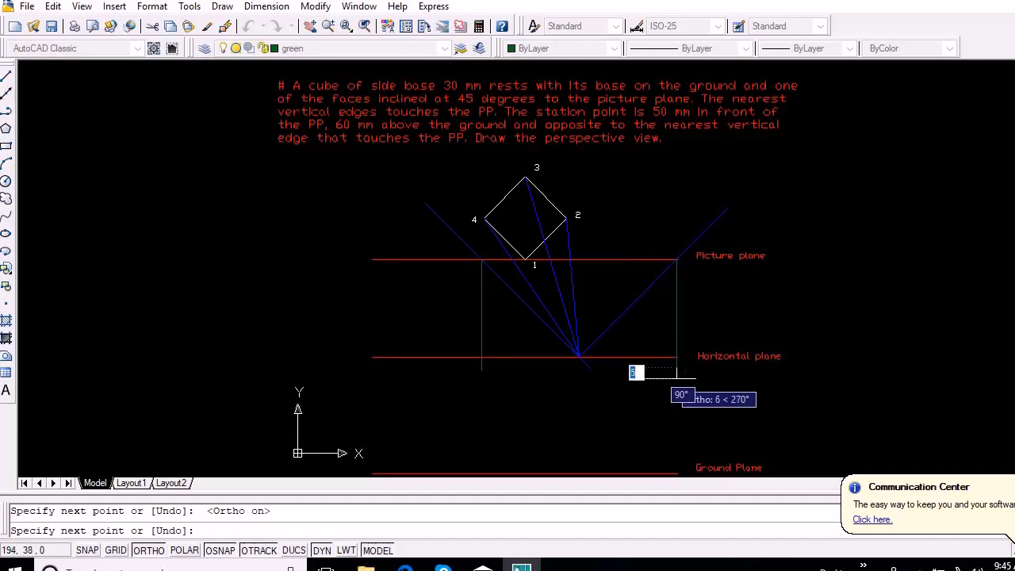
key("Escape")
Label the left and right green lines "Vanishing point 1" and "VP 2" just above the horizontal plane line, with text height 3 and rotation 0.
key("ctrl+z")
type("text")
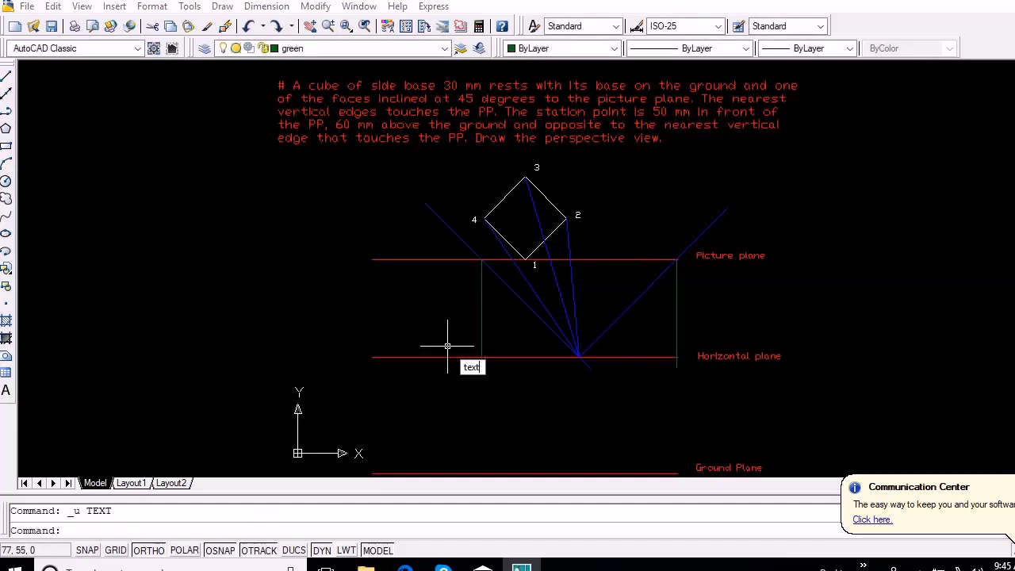
key("Return")
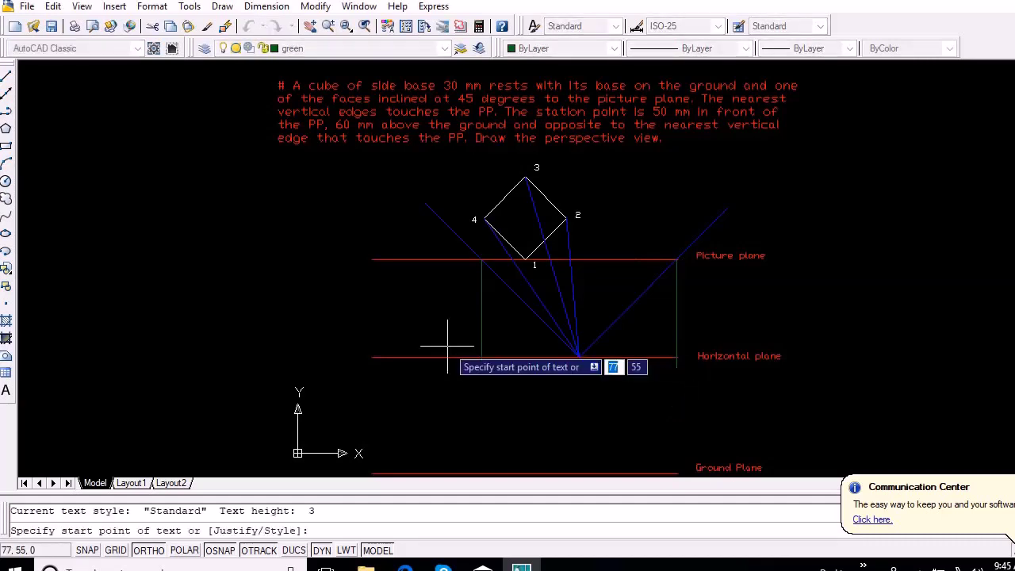
left_click(447, 346)
key("F8")
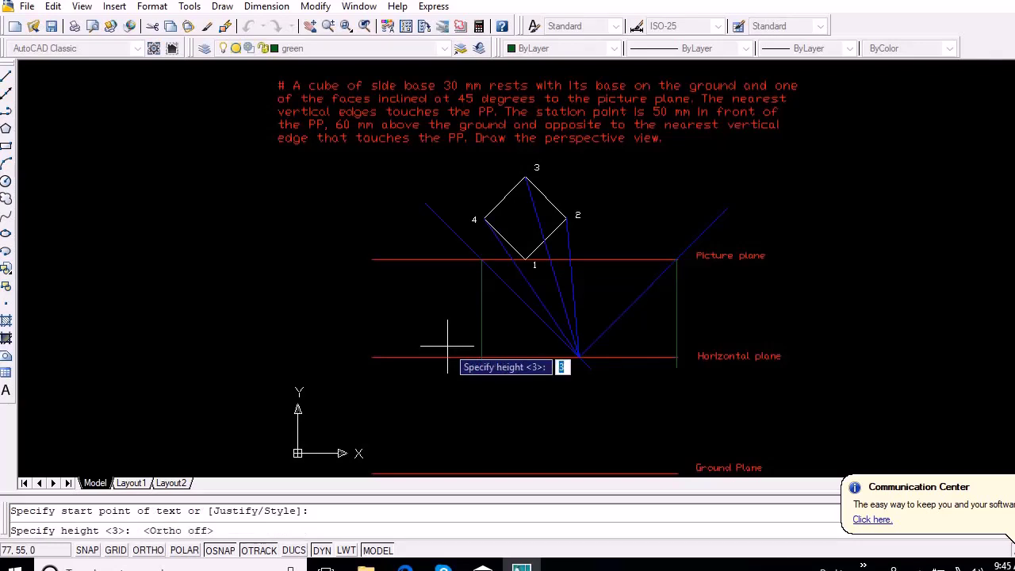
key("Return")
key("Return")
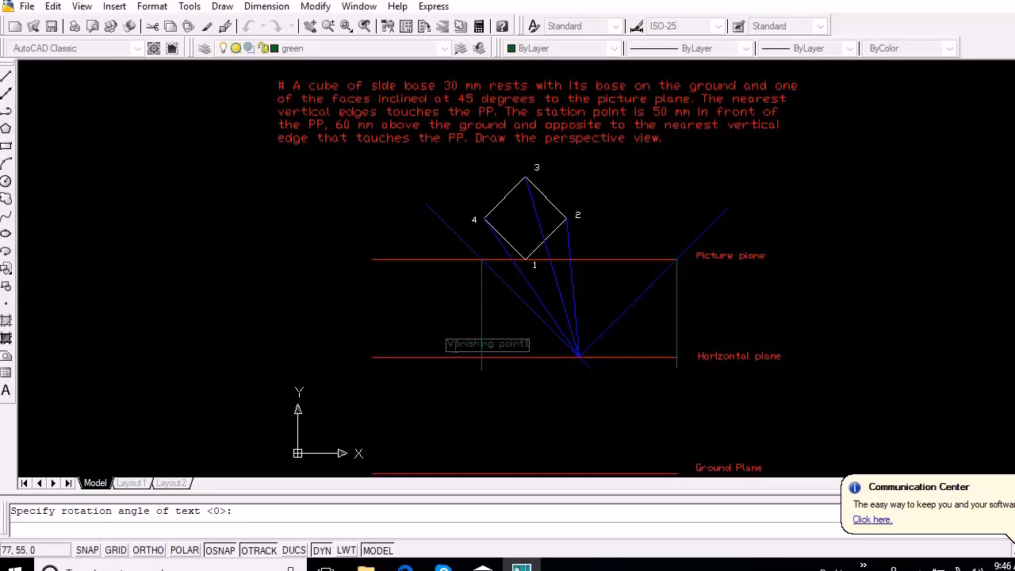
left_click(655, 373)
key("Return")
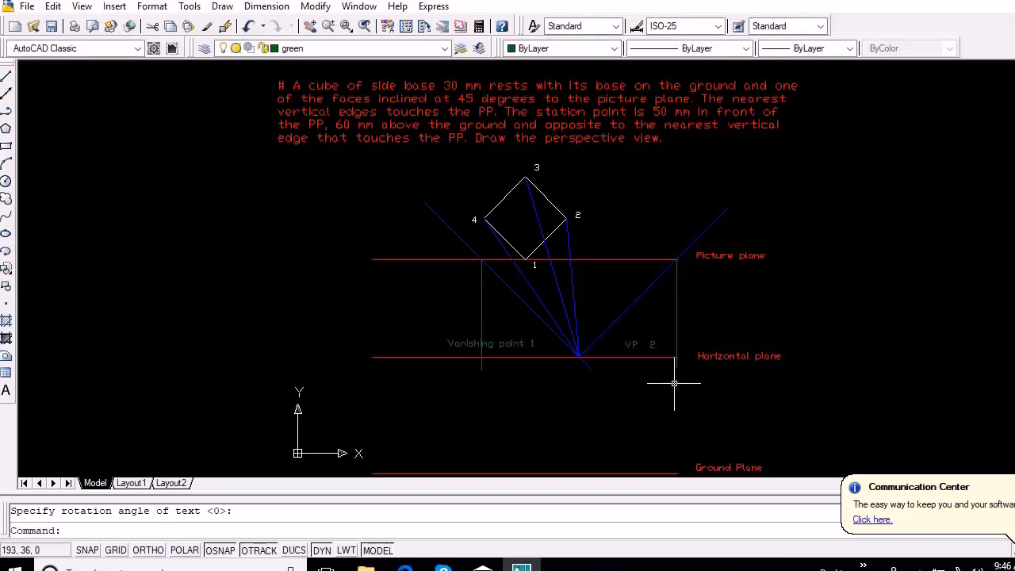
With Ortho on, draw a vertical line about 119 mm long from the square's corner 1 to just below the ground plane line.
type("l")
key("Return")
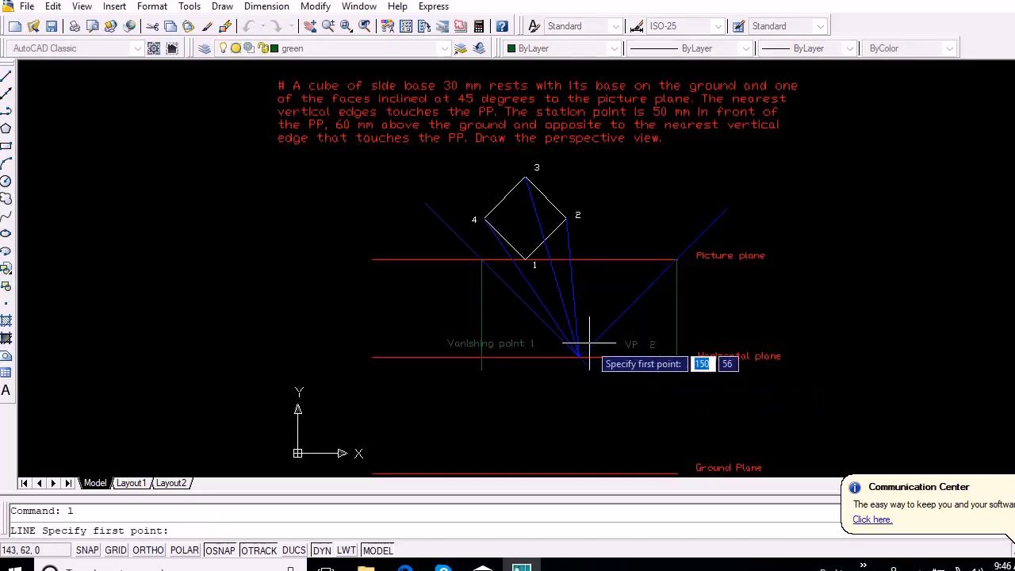
left_click(526, 257)
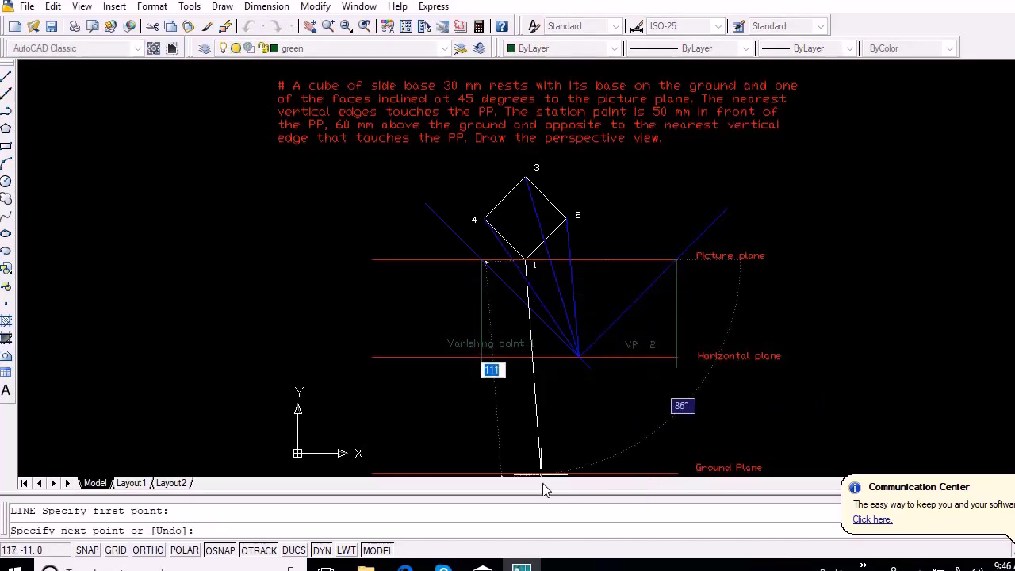
key("F8")
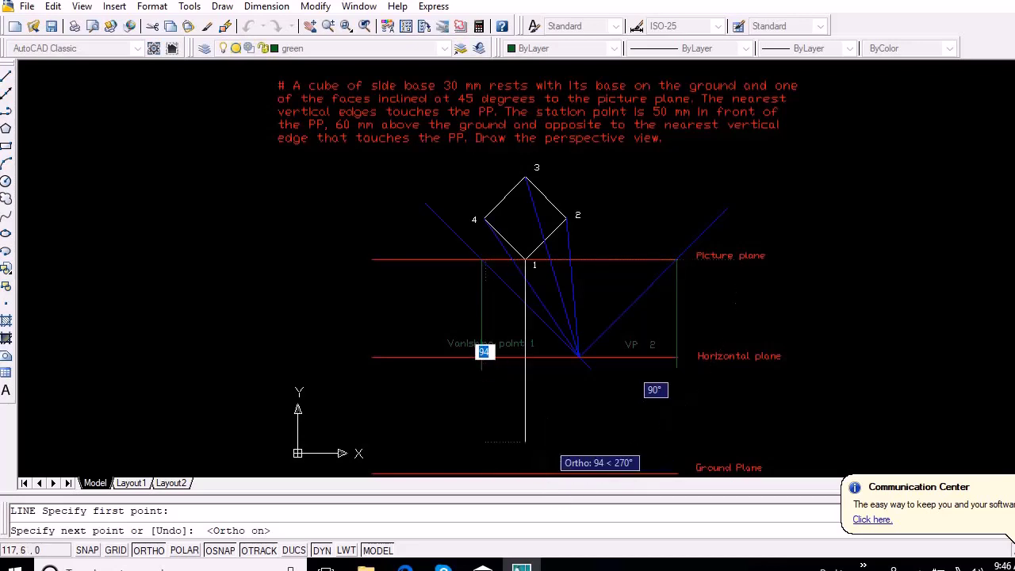
scroll(547, 444, "down", 4)
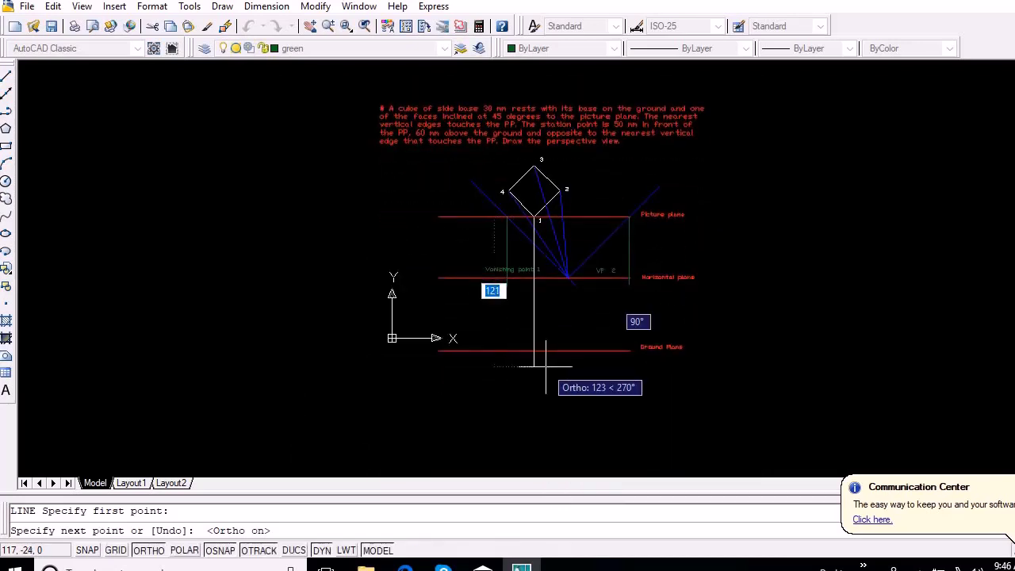
scroll(532, 360, "up", 2)
left_click_drag(561, 303, 572, 333)
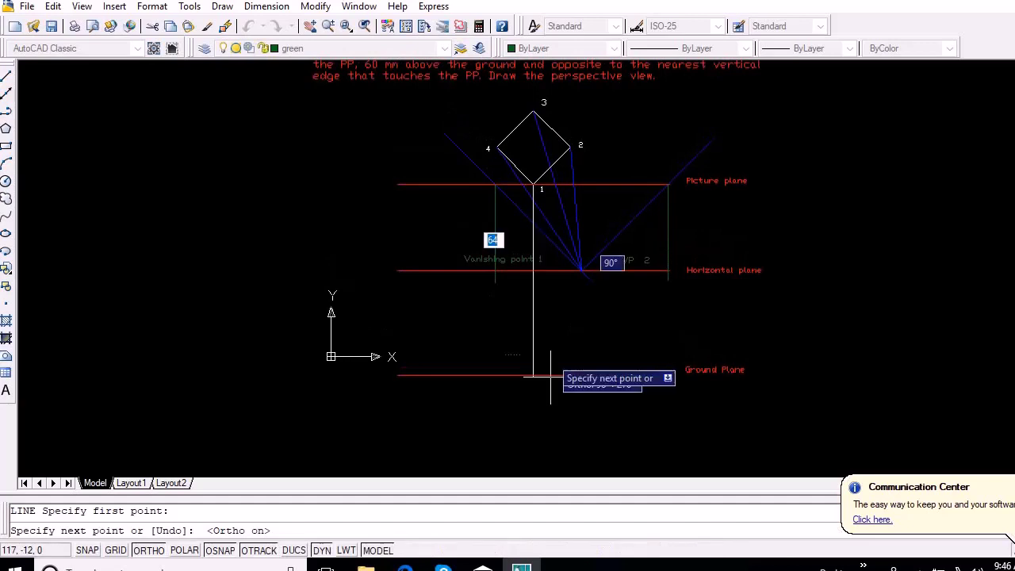
scroll(539, 388, "up", 1)
left_click_drag(549, 394, 548, 414)
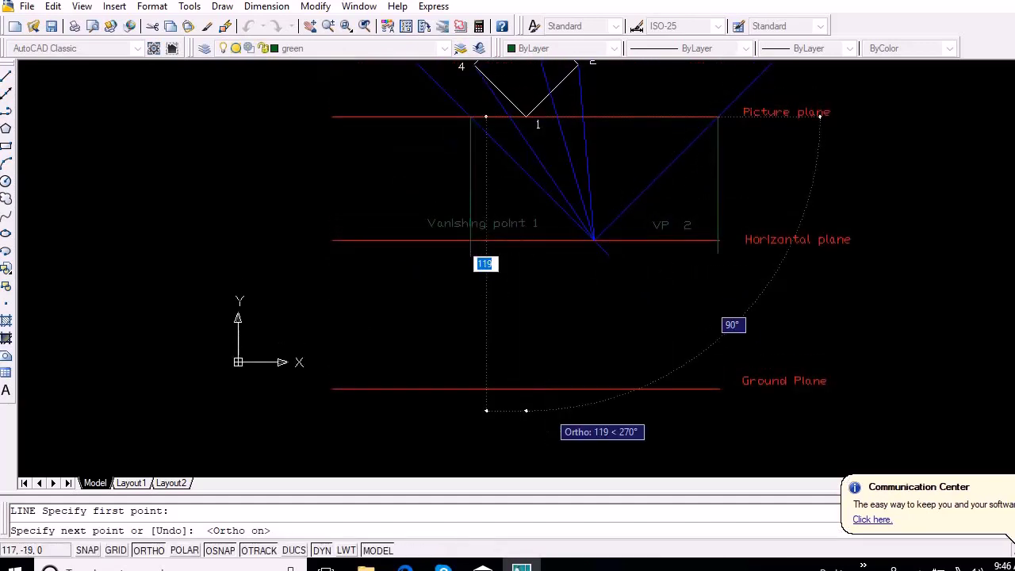
left_click(526, 411)
key("Return")
Draw vertical lines from where the sight lines to corners 4, 3 and 2 cross the picture plane to just above the ground plane line.
key("Return")
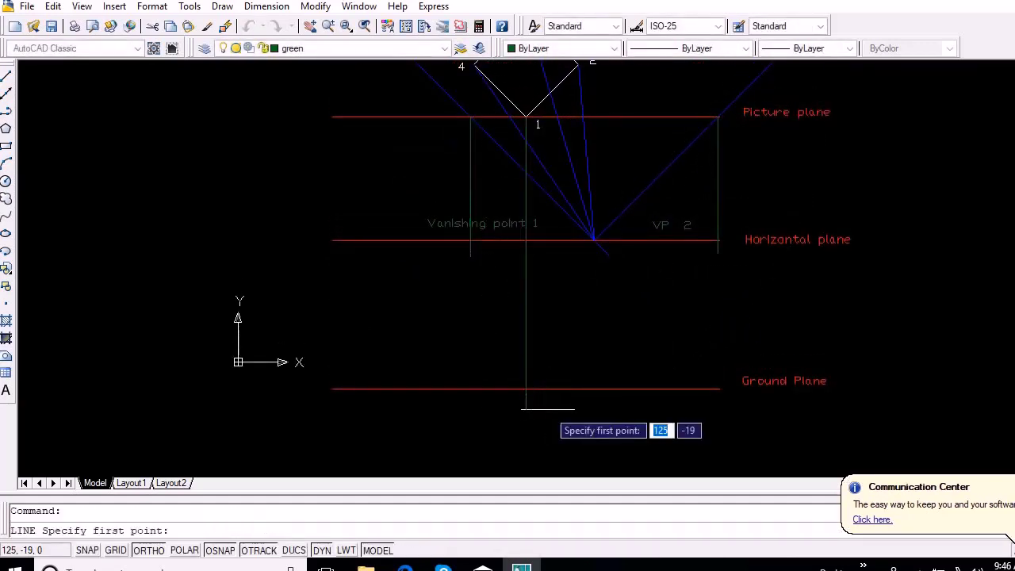
left_click(509, 117)
left_click(509, 362)
key("Return")
key("Return")
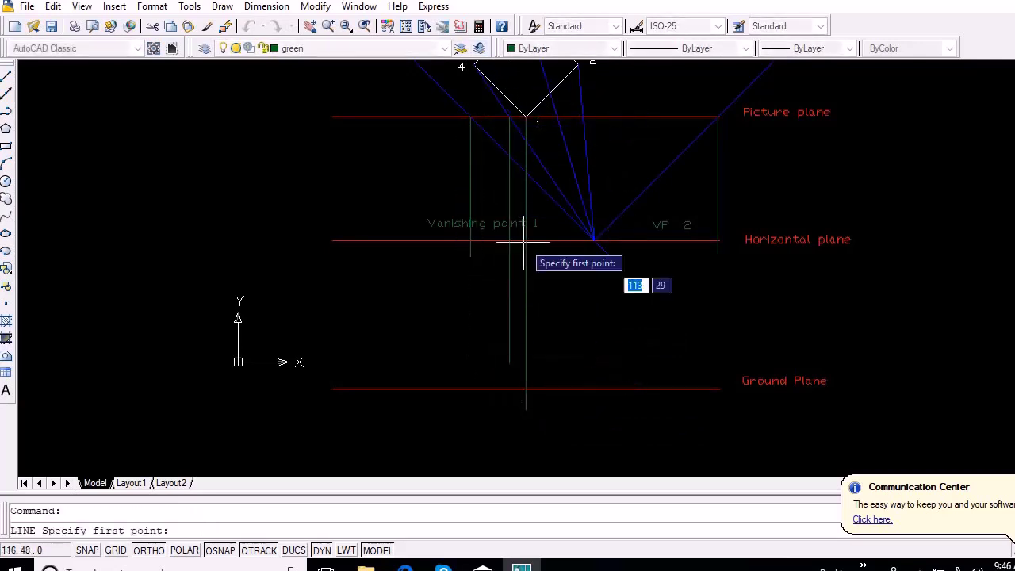
left_click(557, 117)
left_click(557, 363)
key("Return")
key("Return")
left_click(583, 117)
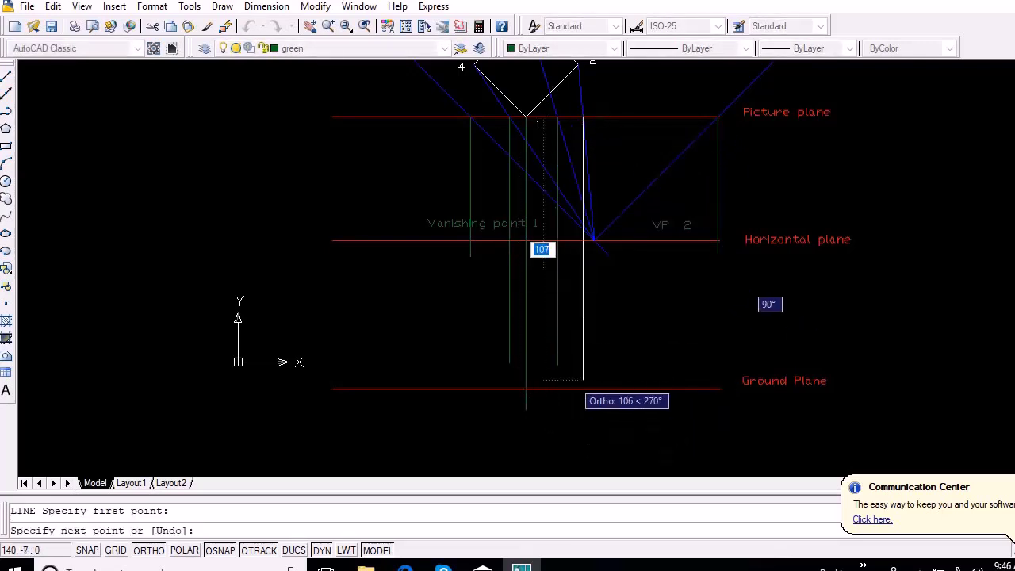
left_click(583, 362)
key("Return")
On layer 0, label the point where corner 1's vertical line meets the ground plane line "1", with text height 3 and rotation 0.
mouse_move(599, 125)
left_mouse_down()
mouse_move(656, 135)
mouse_move(615, 166)
mouse_move(611, 158)
mouse_move(613, 190)
left_mouse_up()
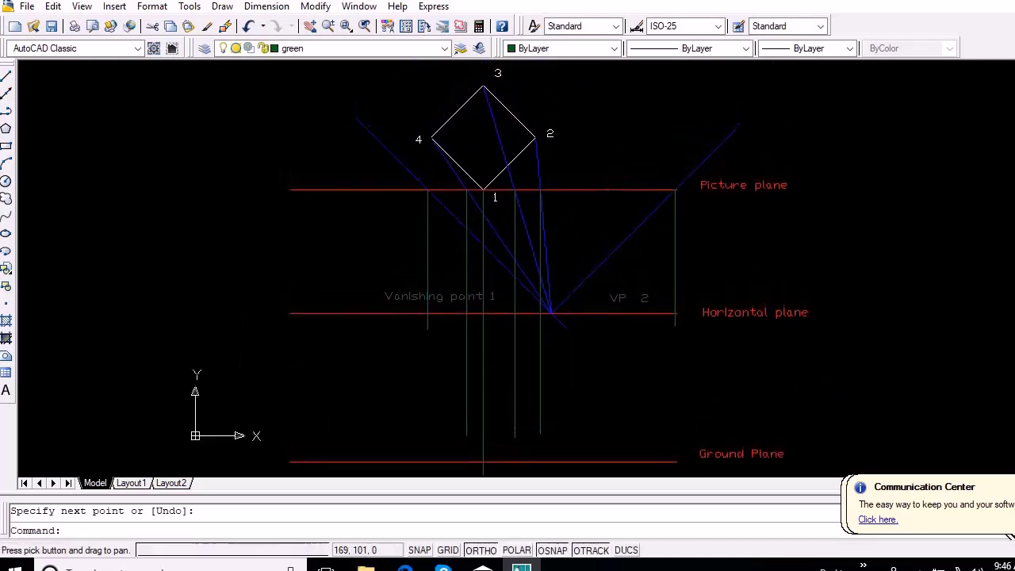
left_click(442, 48)
left_click(409, 65)
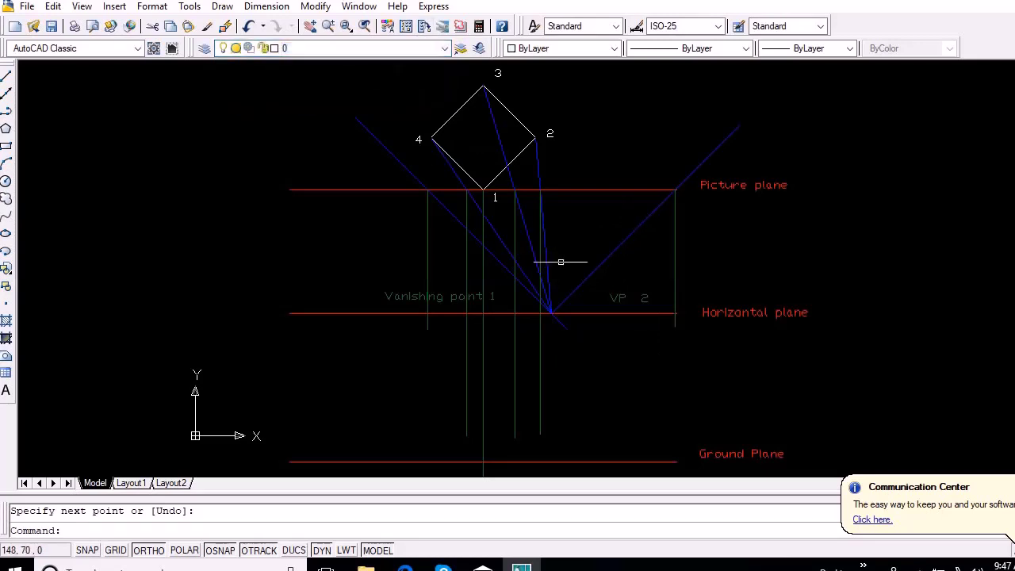
type("te")
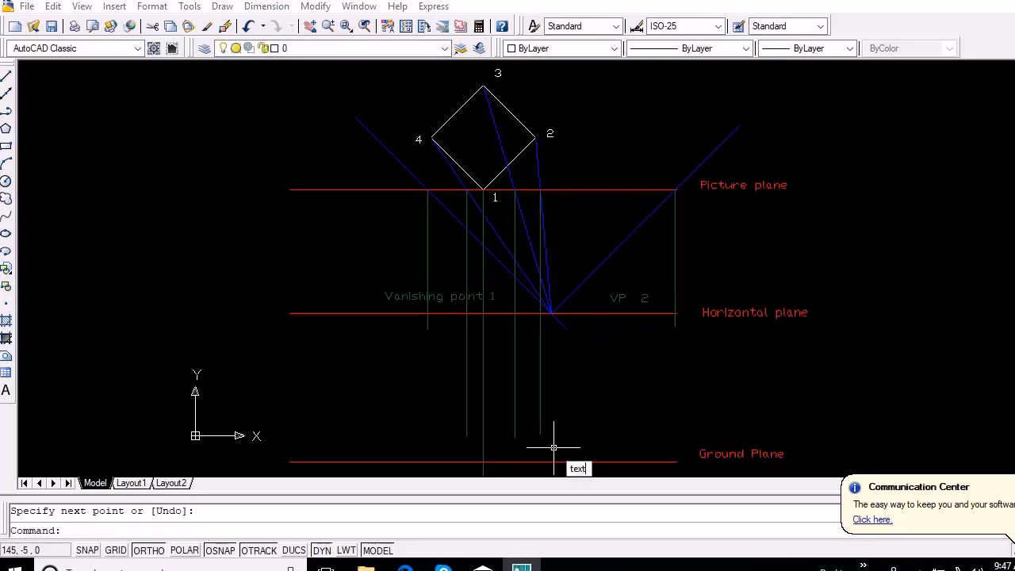
type("xt")
key("Return")
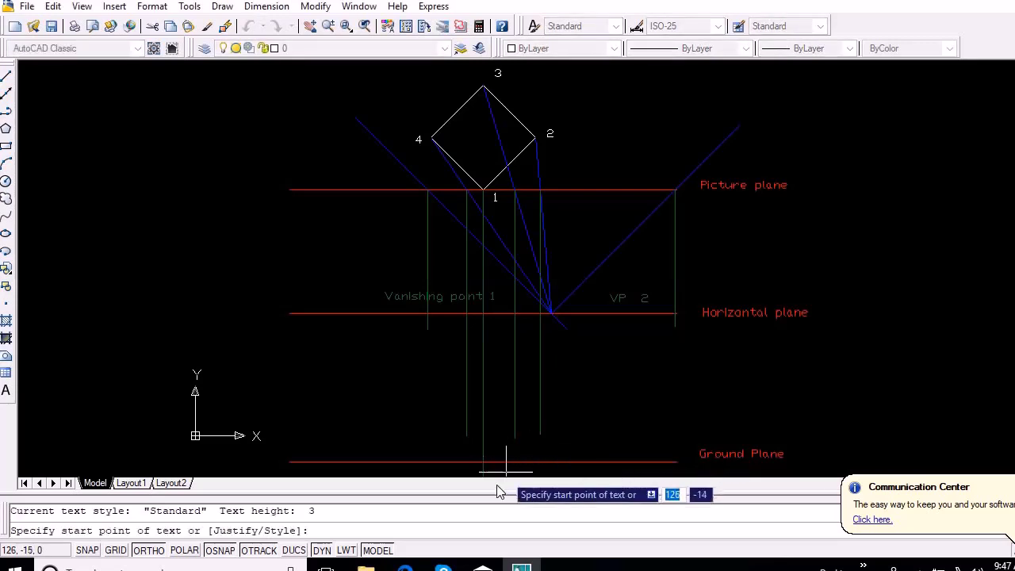
left_click(485, 462)
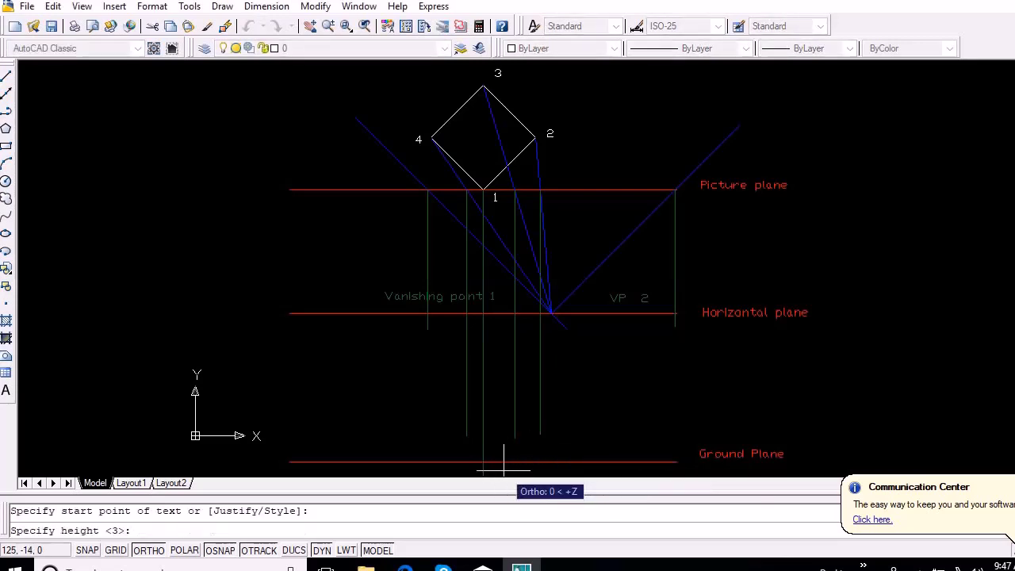
key("Return")
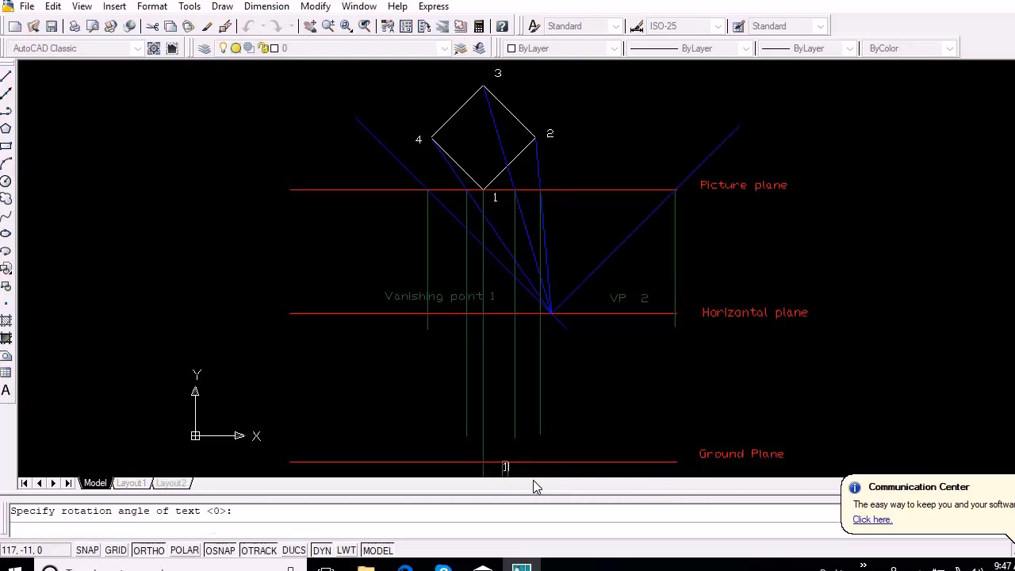
key("Return")
key("Return")
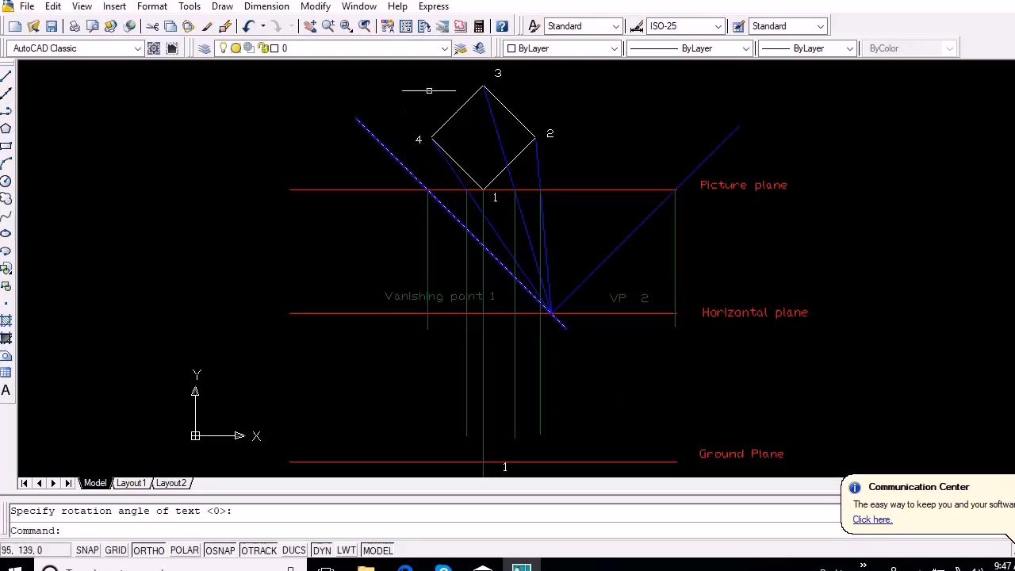
On the blue layer with Ortho off, draw a line from point 1 on the ground plane line to VP 2.
left_click(424, 48)
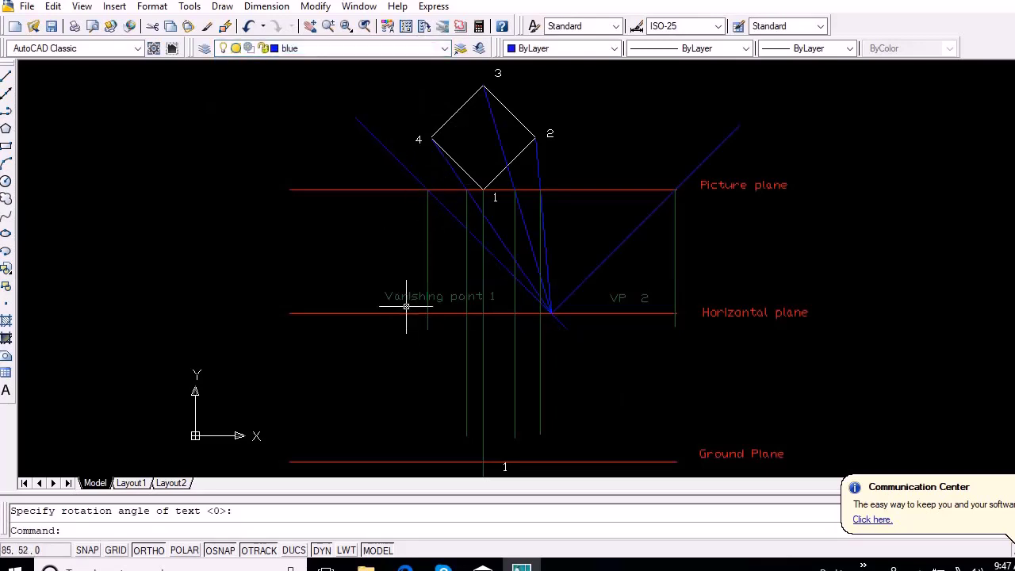
type("l")
key("Return")
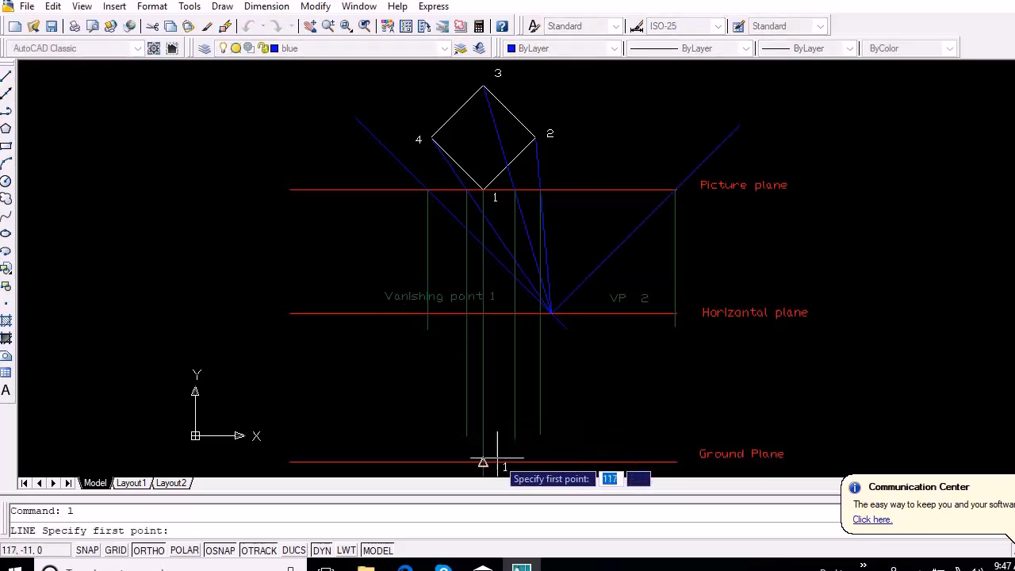
left_click(483, 463)
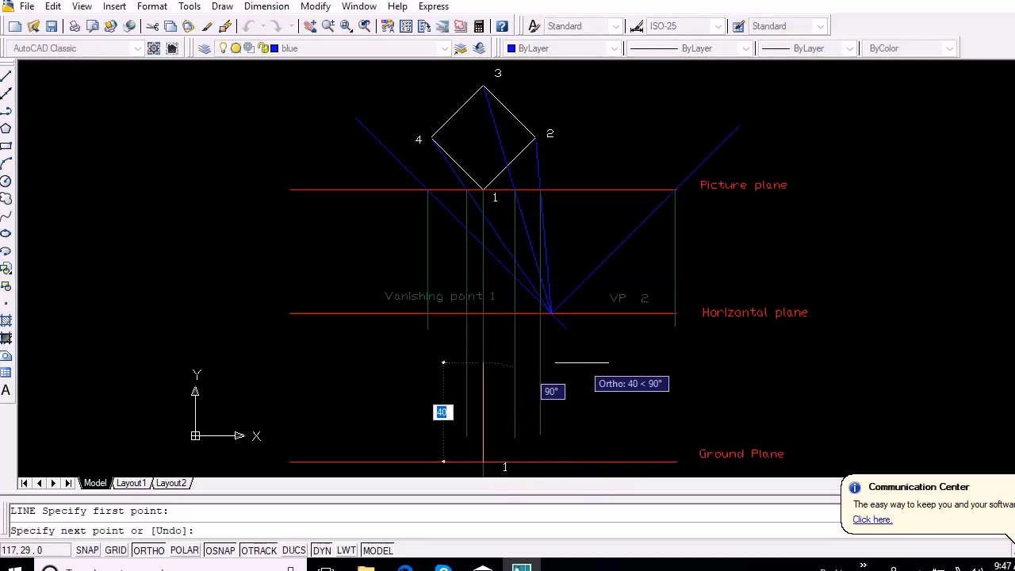
key("F8")
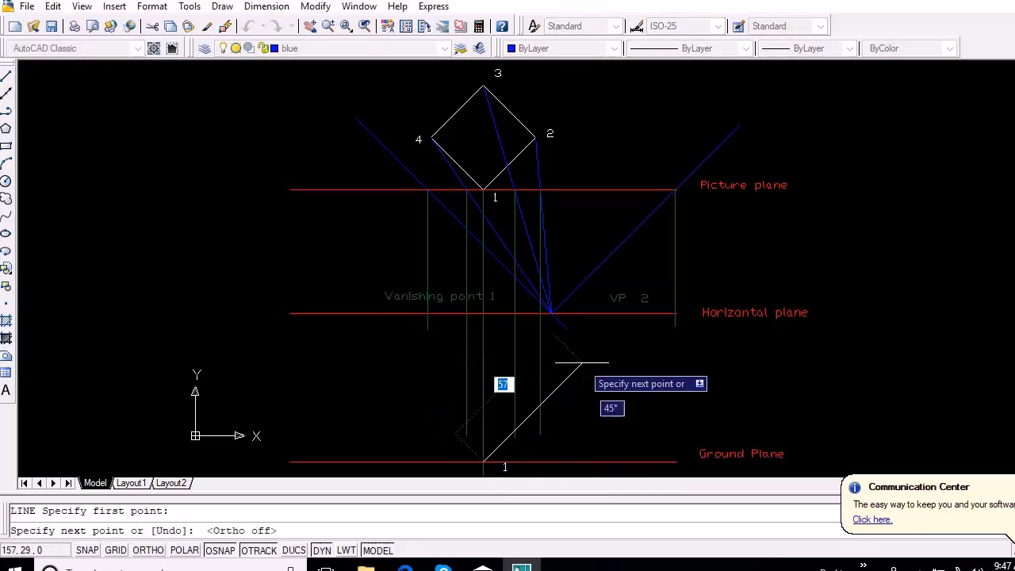
left_click(673, 313)
key("Return")
Draw a line from point 1 on the ground plane line to vanishing point 1 on the horizontal plane line.
key("Return")
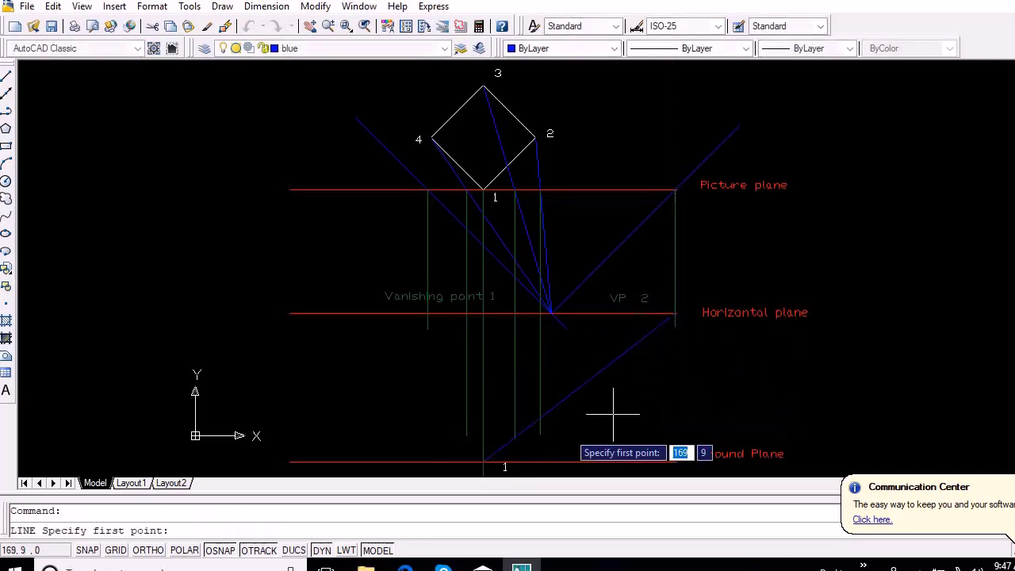
left_click(483, 463)
left_click(428, 315)
key("Return")
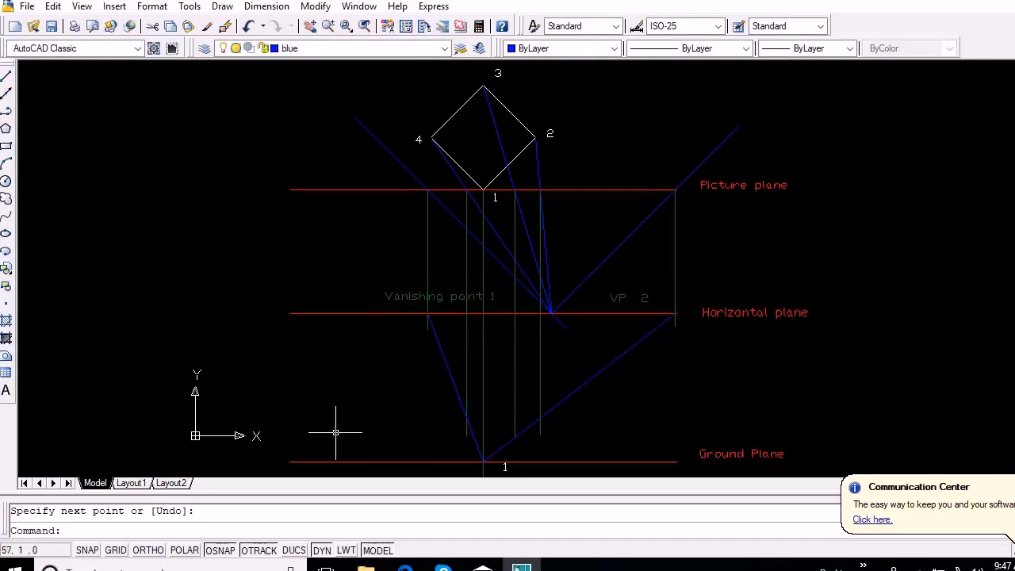
On layer 0, add labels "4" and "2" where the vanishing lines cross the outer projectors above the ground plane, with text height 3 and rotation 0.
left_click(442, 50)
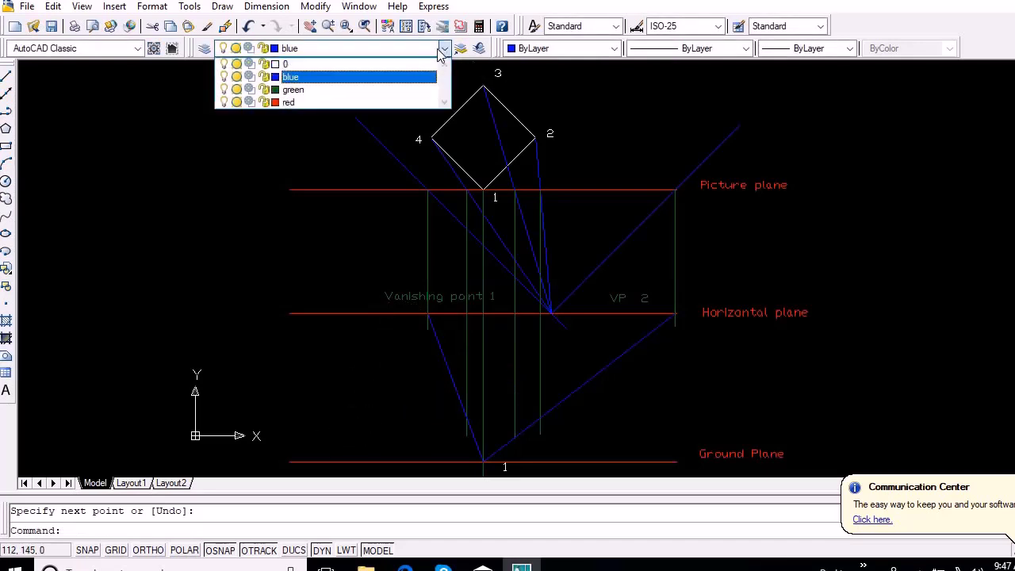
left_click(428, 64)
type("tex")
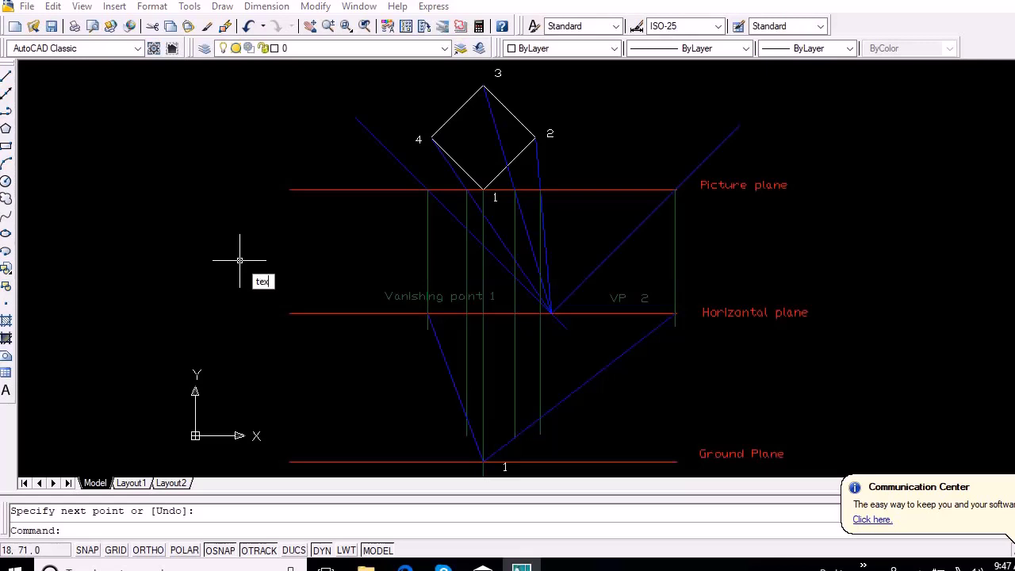
type("t")
key("Return")
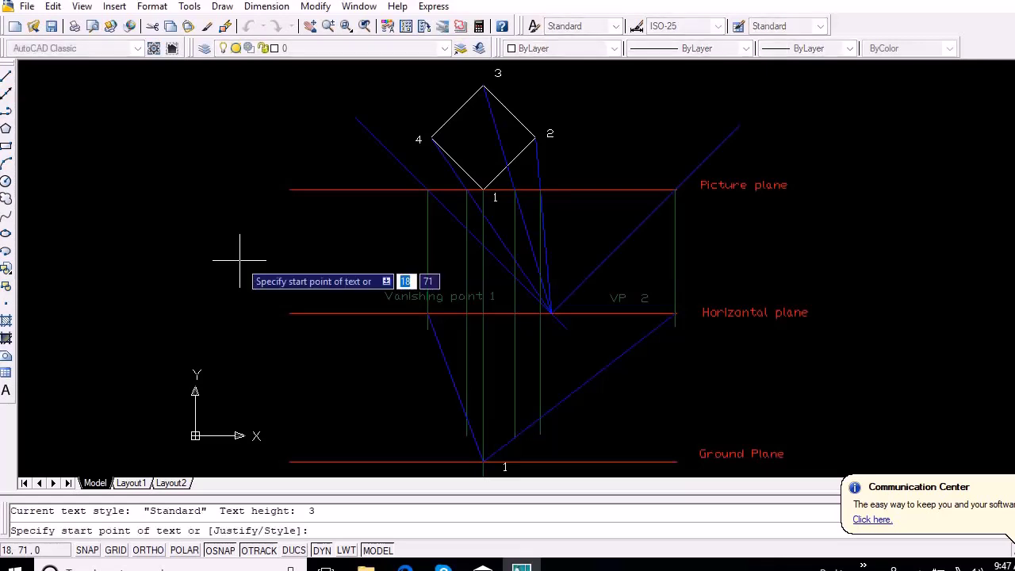
left_click(428, 421)
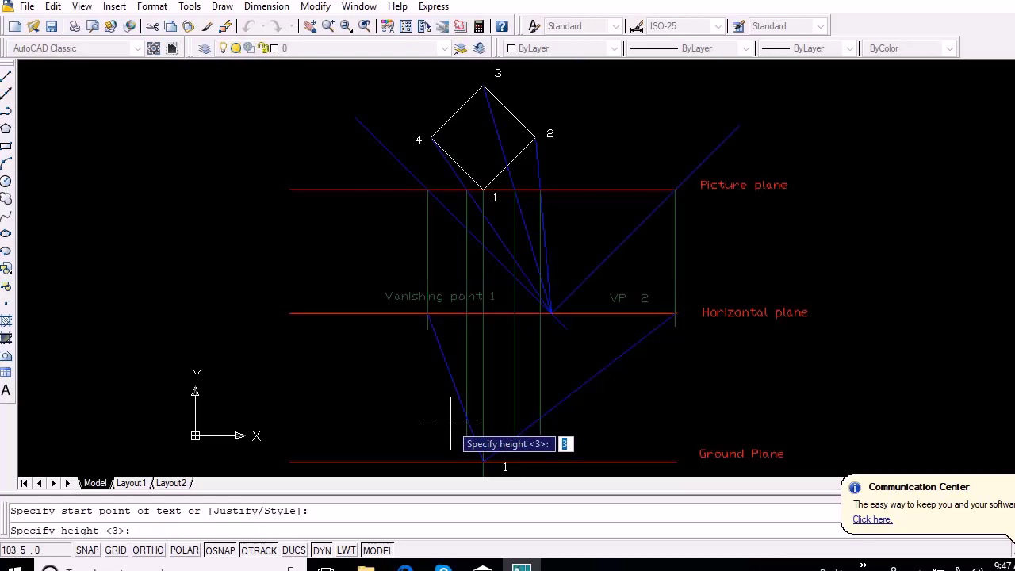
key("Return")
key("Return")
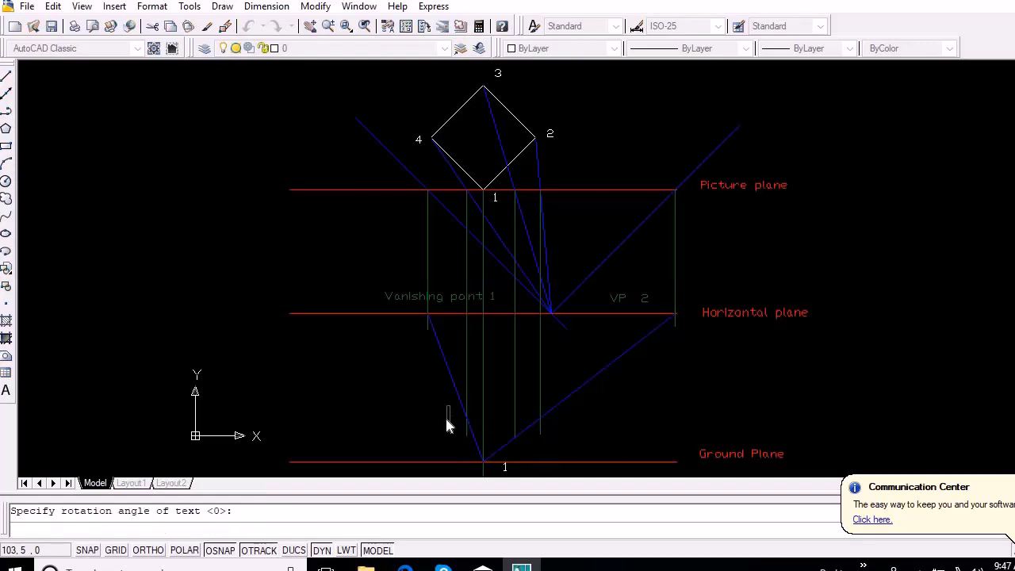
key("BackSpace")
type("4")
left_click(550, 420)
key("Return")
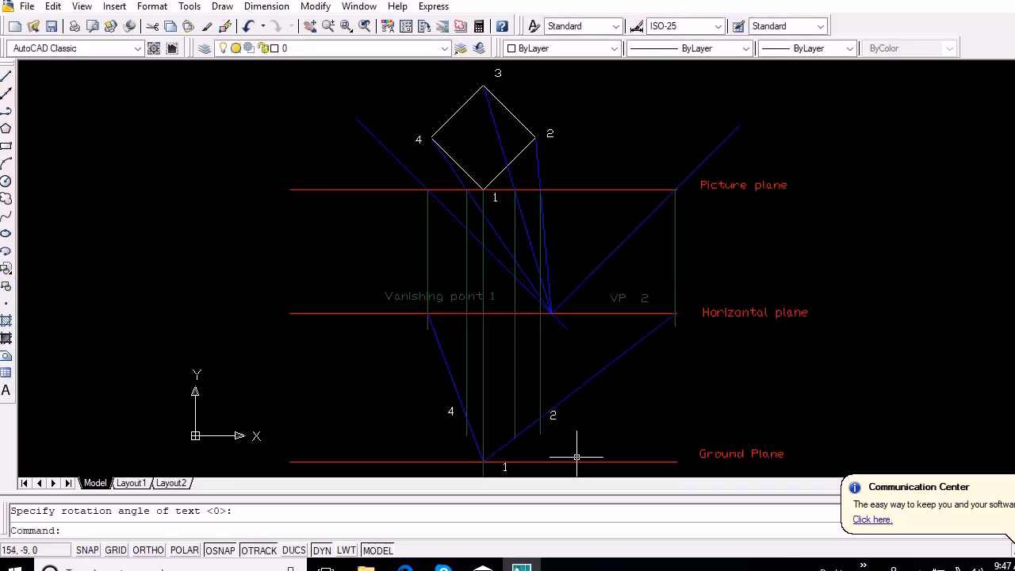
With Ortho on, draw a 30 mm vertical line upward from point 1 on the ground plane line.
type("l")
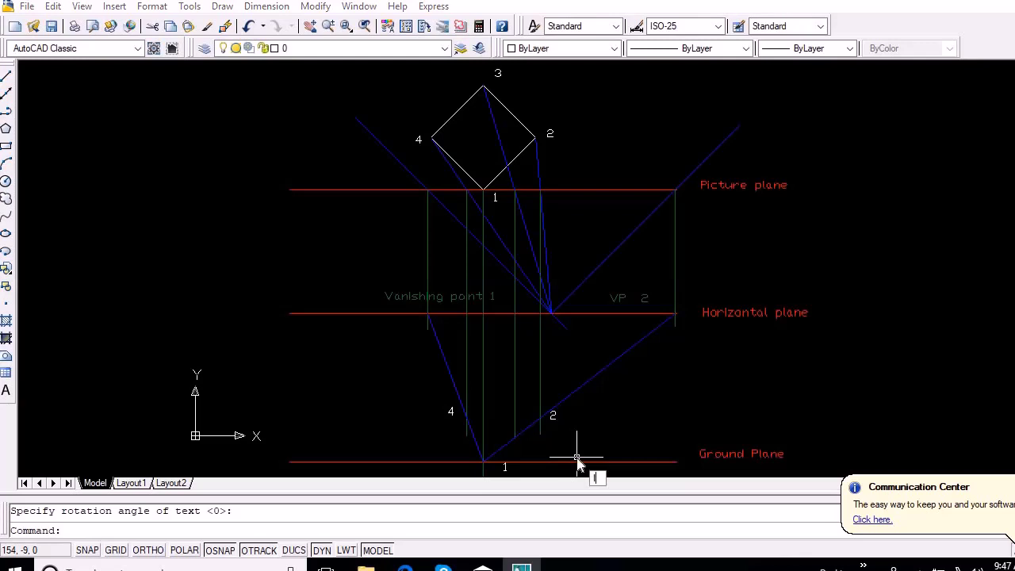
key("Return")
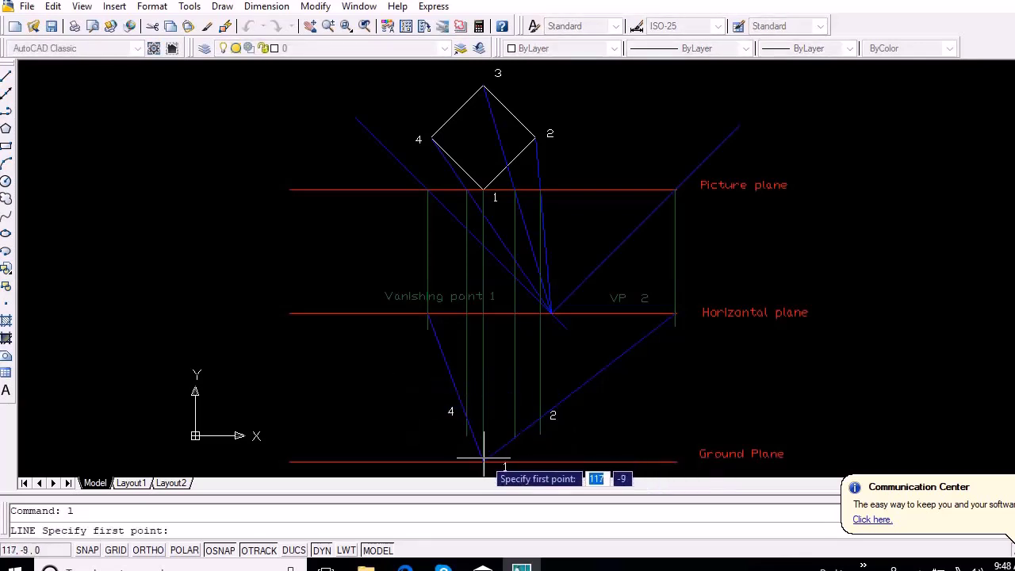
left_click(484, 463)
key("F8")
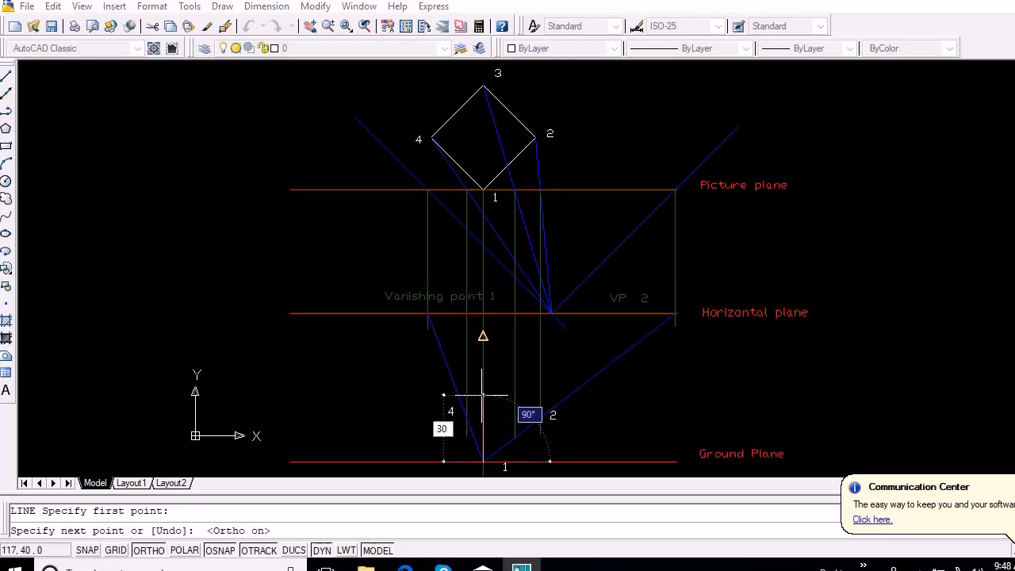
type("30")
key("Return")
key("Return")
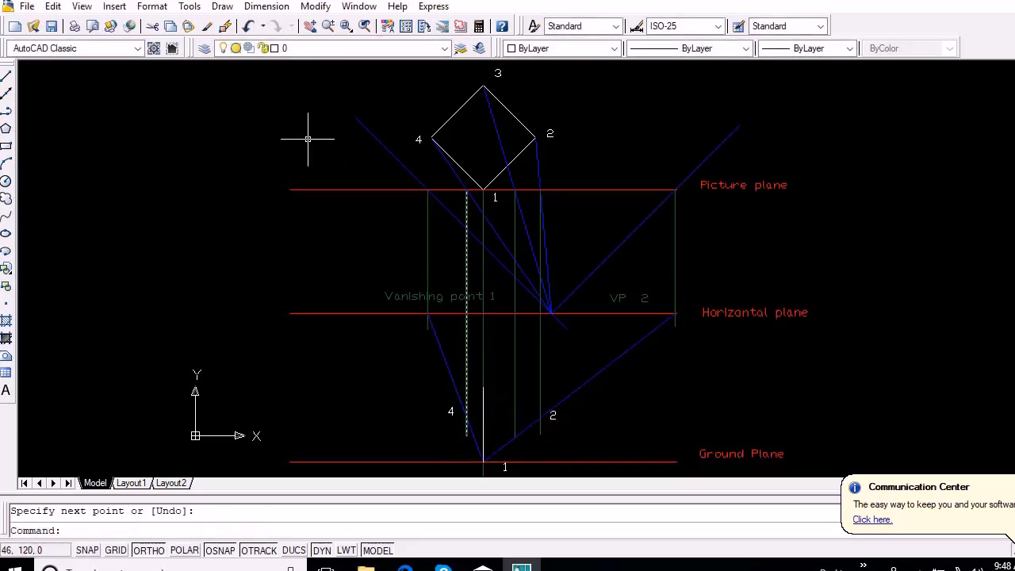
On the blue layer with Ortho off, draw a line from the top of the 30 mm vertical edge to VP 2.
left_click(444, 48)
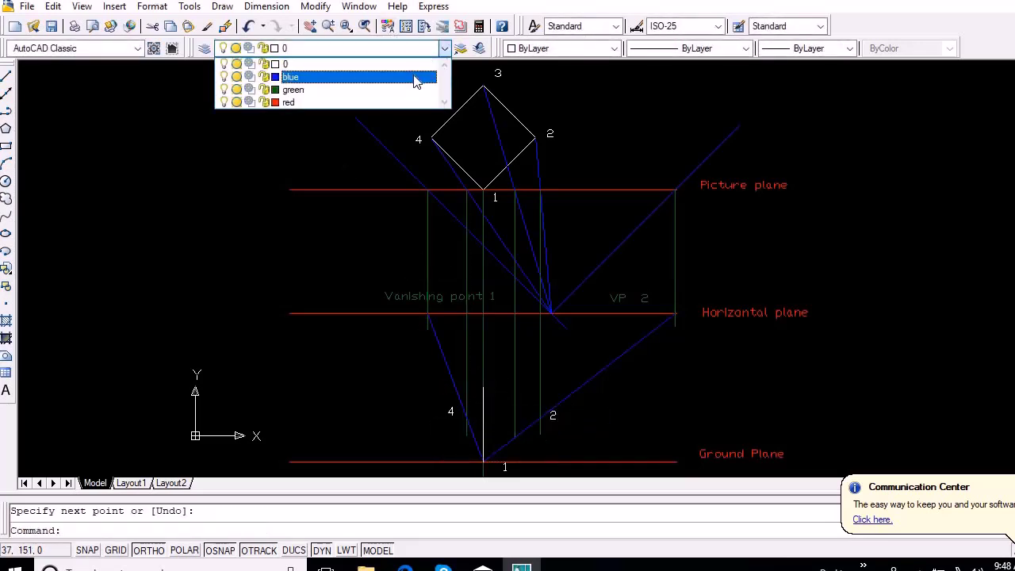
left_click(415, 79)
type("l")
key("Return")
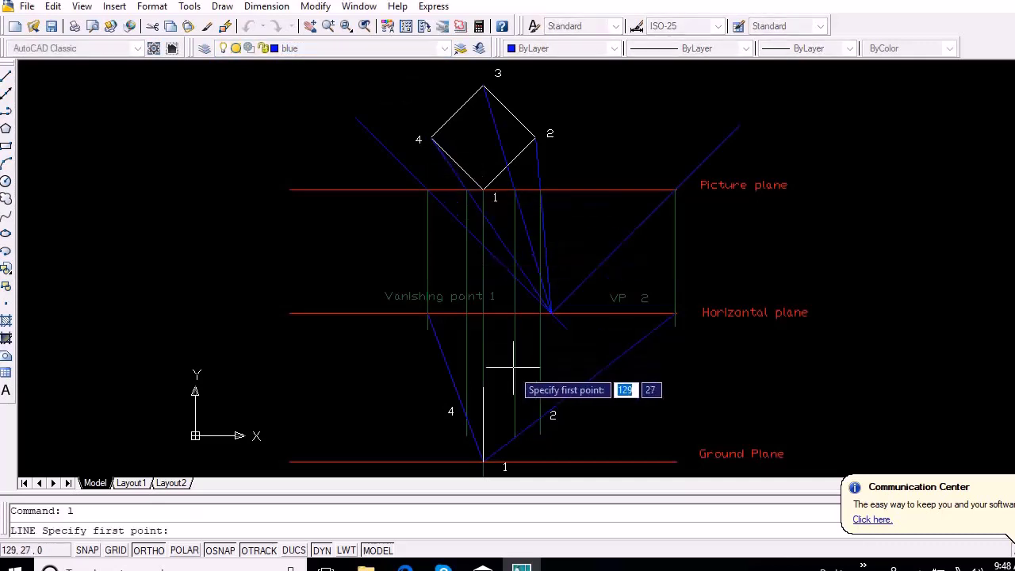
left_click(482, 389)
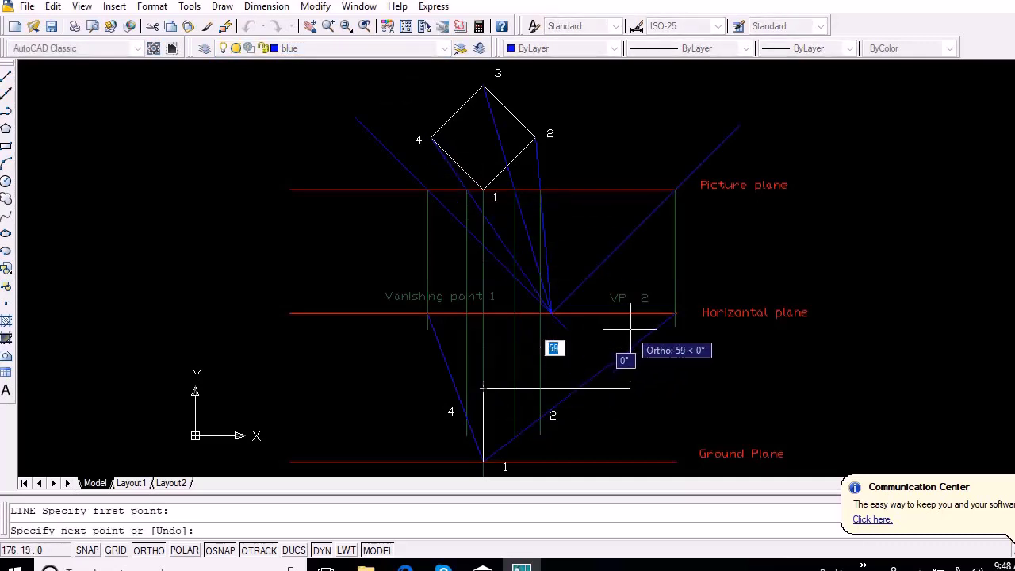
key("F8")
left_click(673, 314)
key("Return")
Draw a line from the top of the 30 mm vertical edge to vanishing point 1 on the horizontal plane line.
key("Return")
left_click(482, 388)
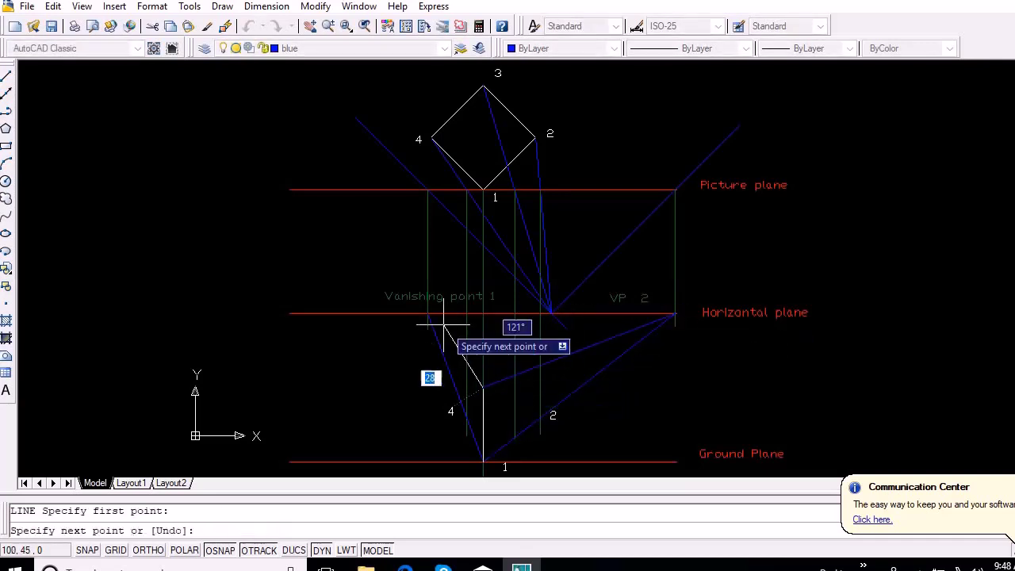
left_click(429, 314)
key("Return")
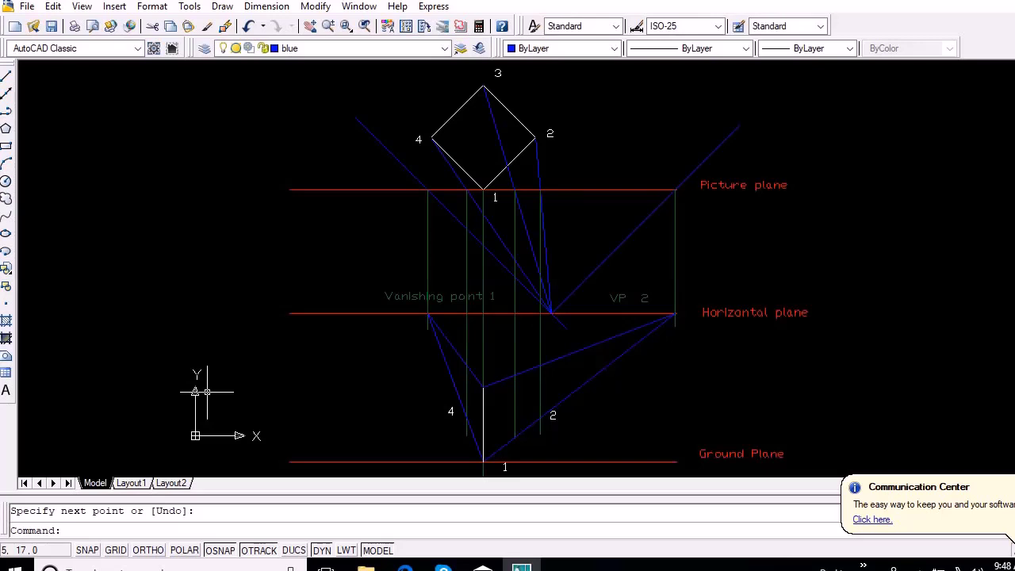
Draw a line to VP 2 from where point 4's projector crosses the upper line to vanishing point 1.
key("Return")
left_click(480, 362)
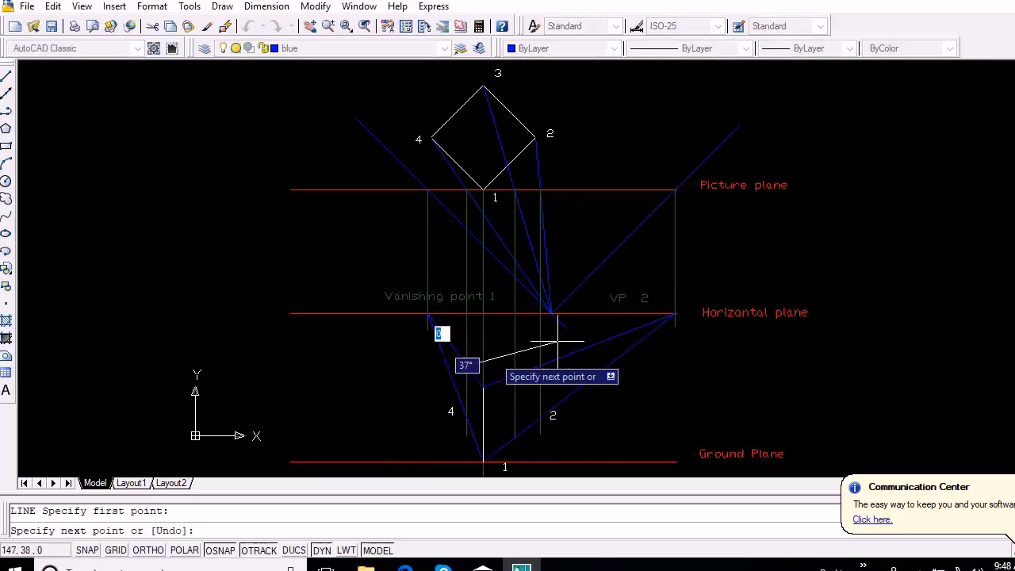
left_click(675, 314)
key("Return")
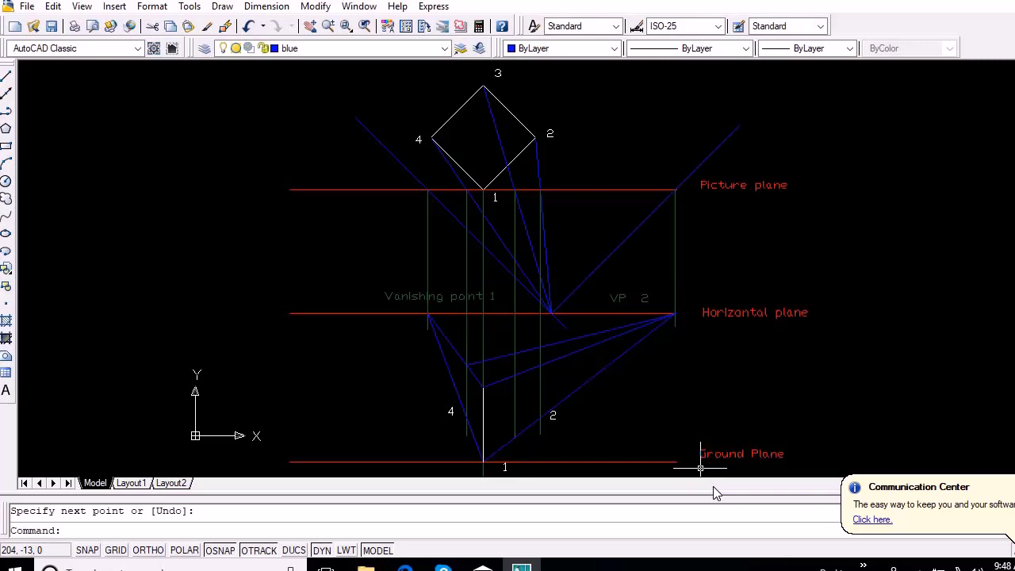
On layer 0, add the label "3" just above the upper vanishing line beside point 3's projector, with text height 3 and rotation 0.
left_click(434, 48)
left_click(430, 63)
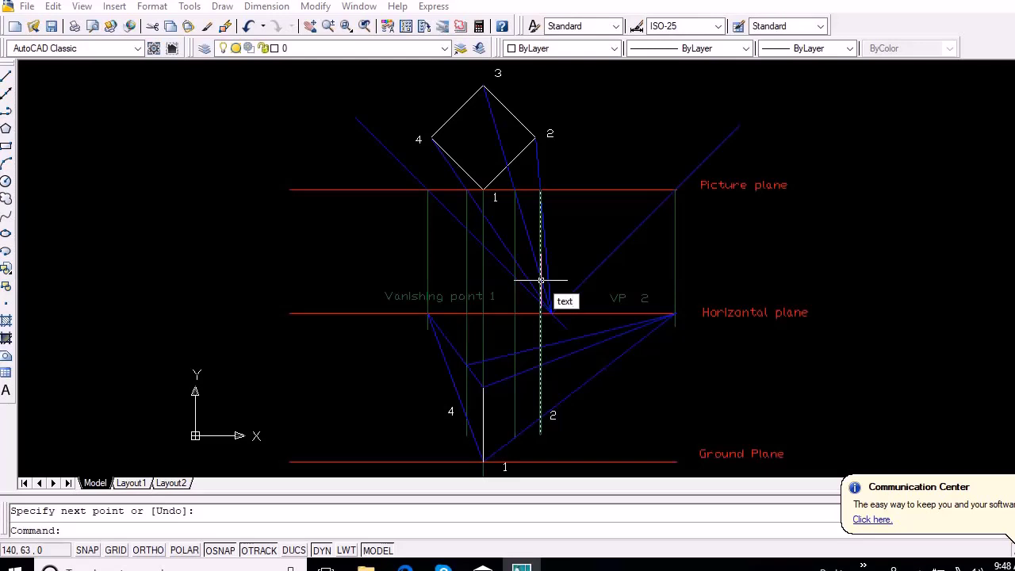
key("Return")
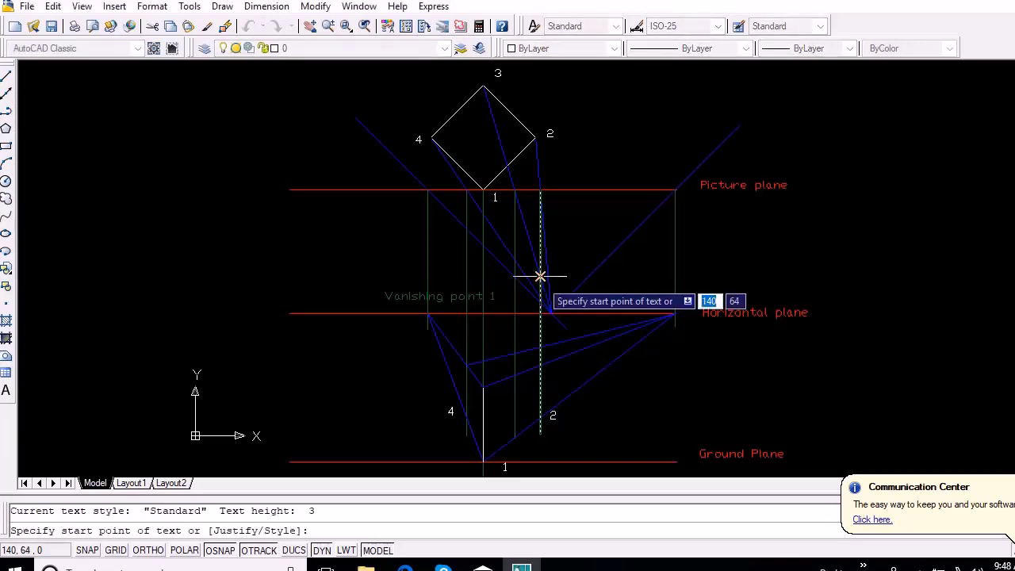
left_click(523, 343)
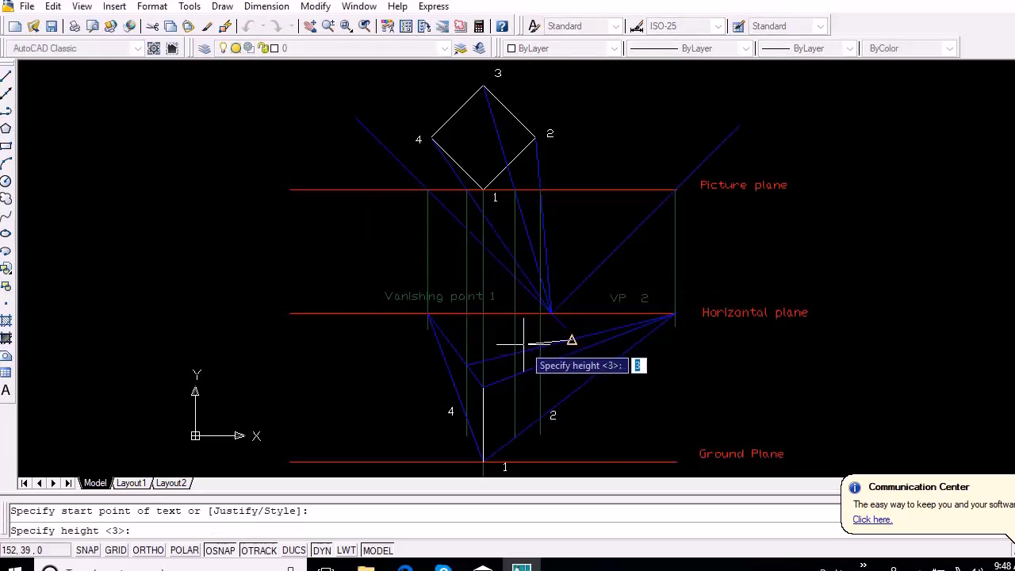
key("Return")
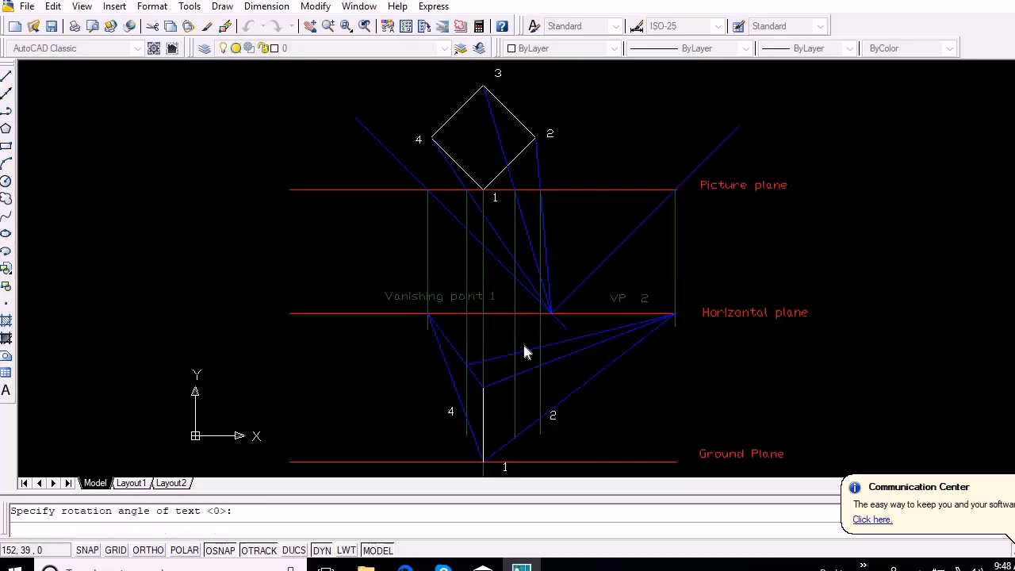
key("Return")
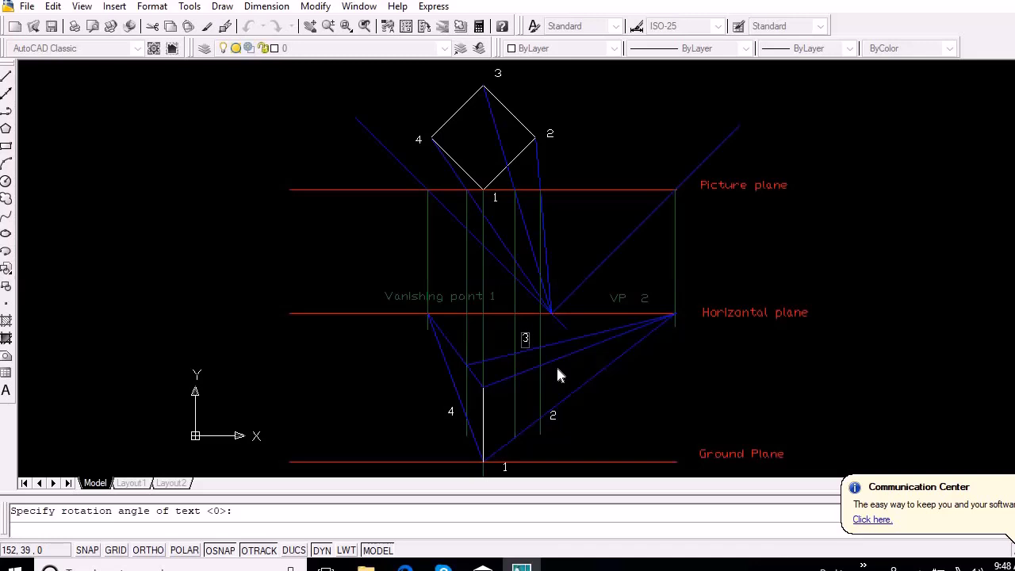
key("Return")
key("Return")
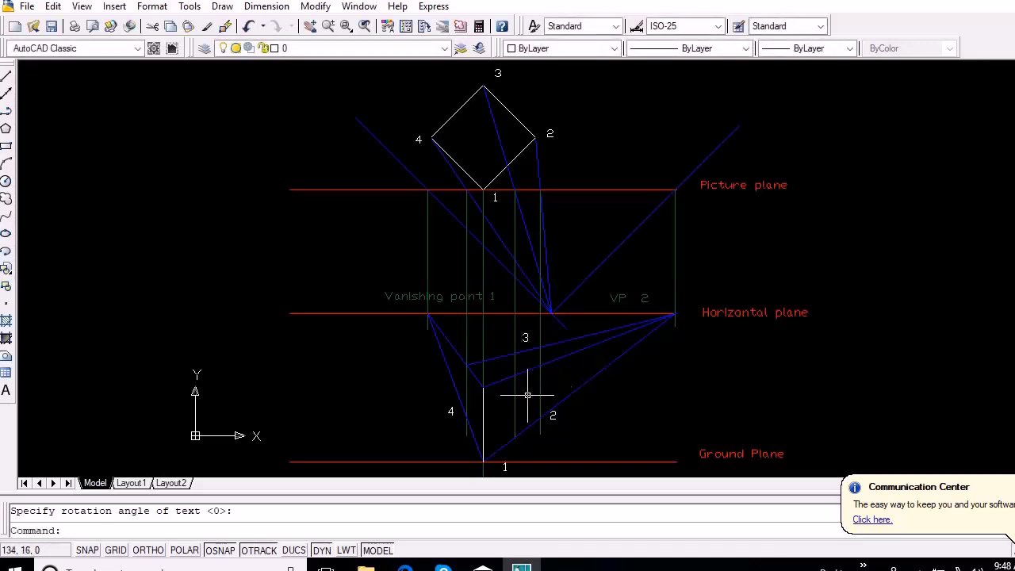
Start outlining the cube's perspective view with a line on layer 0 from point 1 on the ground plane line.
type("l")
key("Return")
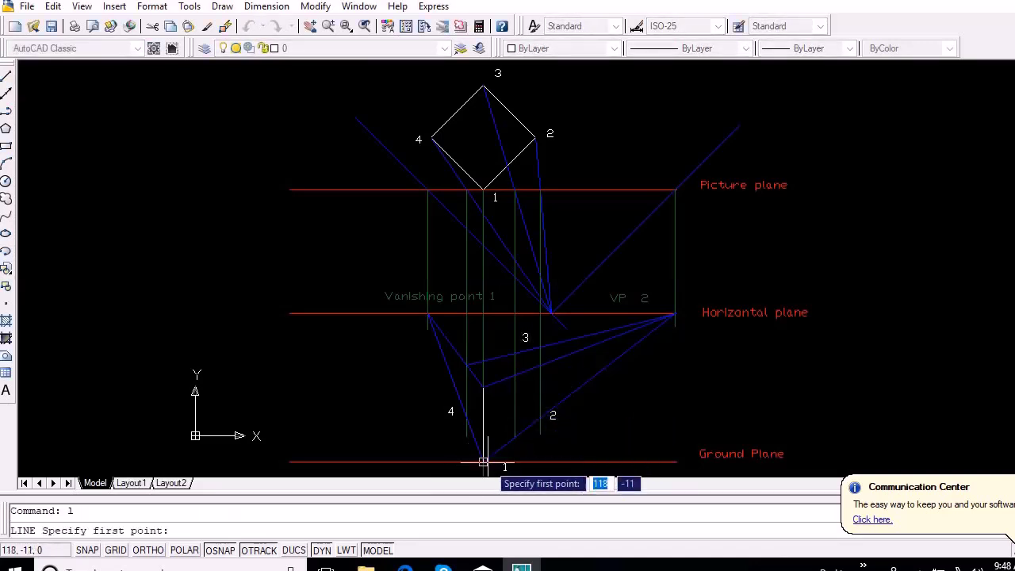